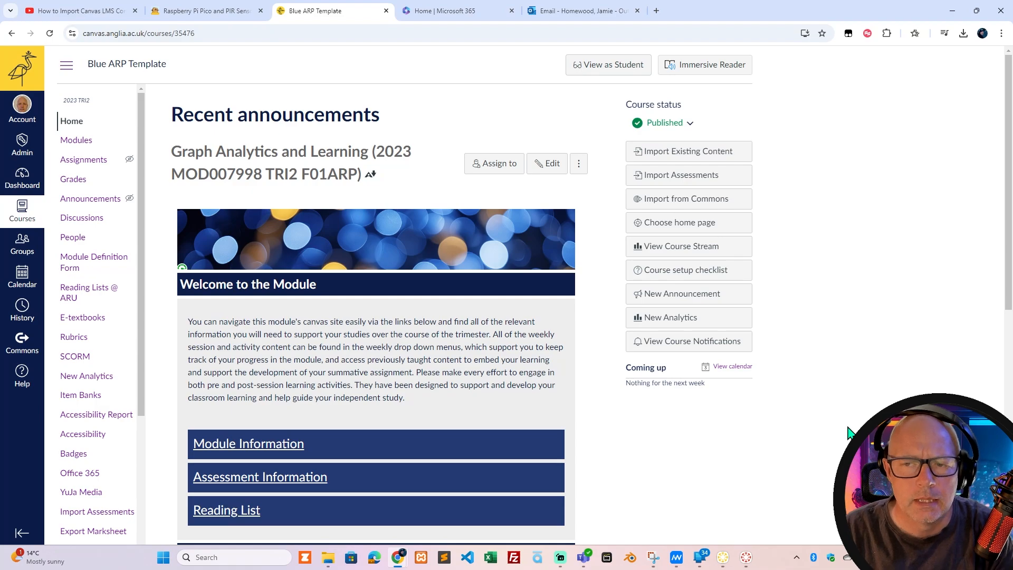
Look over the course home page, and open the Modules list to examine its Home and weekly modules.
{"action": "scroll", "coordinate": [414, 335], "scroll_direction": "down", "scroll_amount": 8}
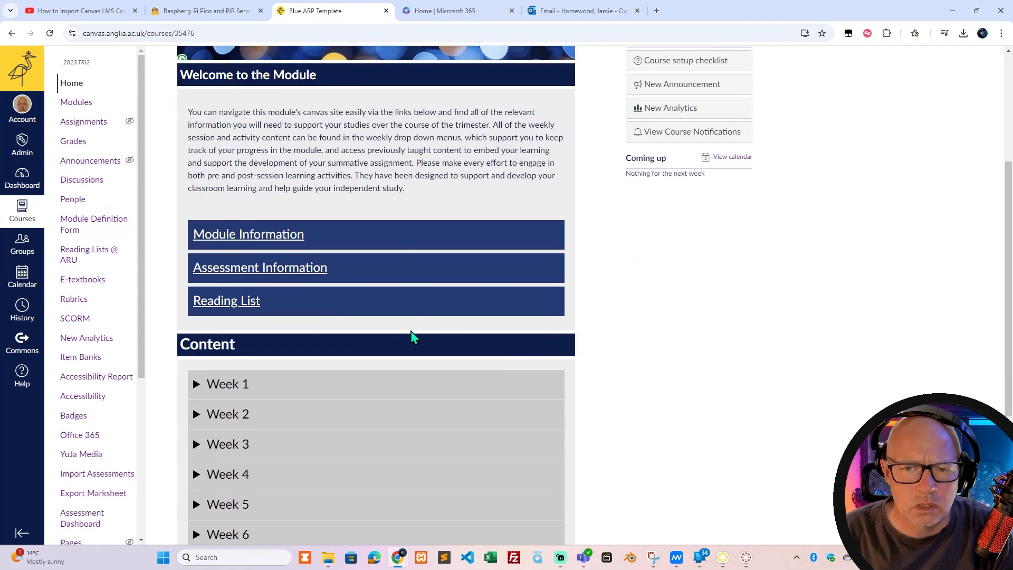
{"action": "scroll", "coordinate": [411, 337], "scroll_direction": "up", "scroll_amount": 7}
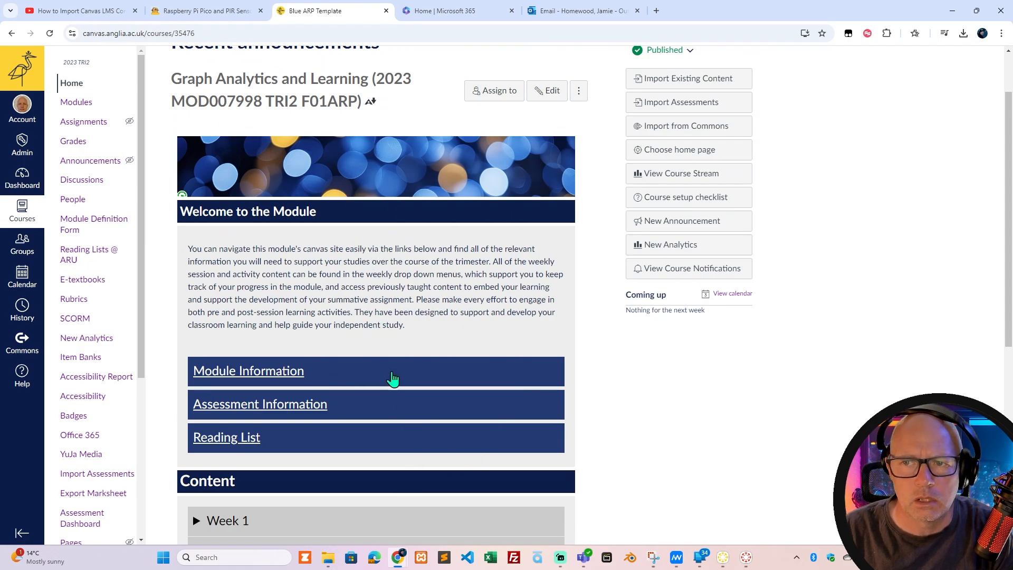
{"action": "left_click", "coordinate": [75, 103]}
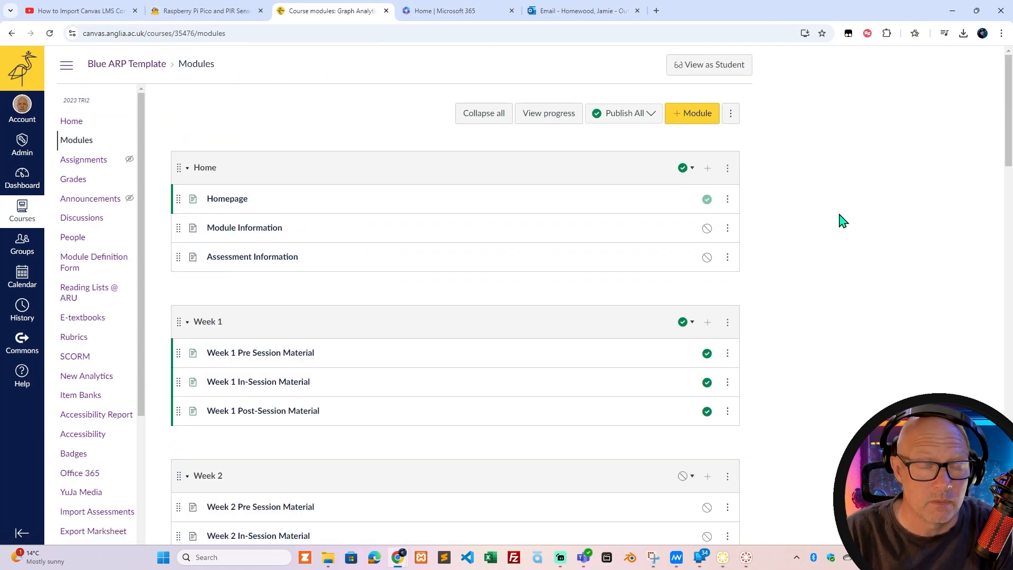
{"action": "left_click_drag", "start_coordinate": [1009, 154], "coordinate": [978, 96]}
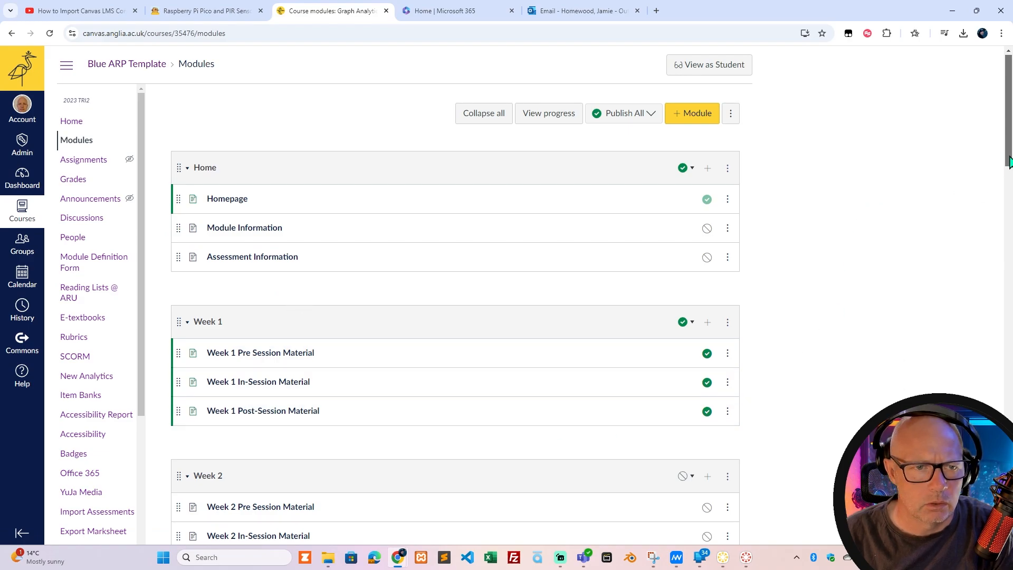
{"action": "mouse_move", "coordinate": [1009, 162]}
{"action": "left_mouse_down"}
{"action": "mouse_move", "coordinate": [997, 527]}
{"action": "mouse_move", "coordinate": [1009, 147]}
{"action": "mouse_move", "coordinate": [1010, 172]}
{"action": "left_mouse_up"}
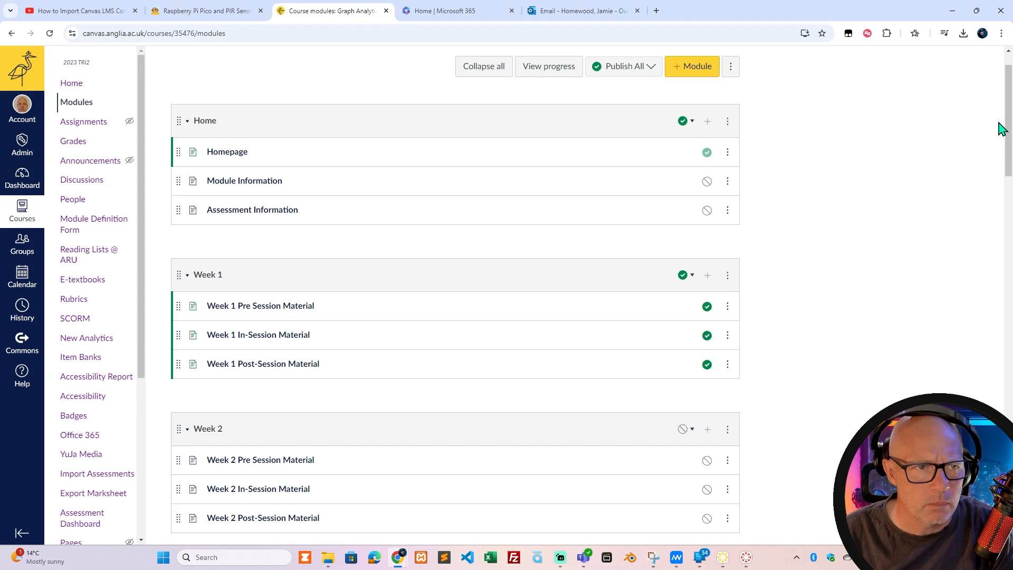
{"action": "mouse_move", "coordinate": [1009, 147]}
{"action": "left_mouse_down"}
{"action": "mouse_move", "coordinate": [1009, 504]}
{"action": "mouse_move", "coordinate": [1009, 147]}
{"action": "left_mouse_up"}
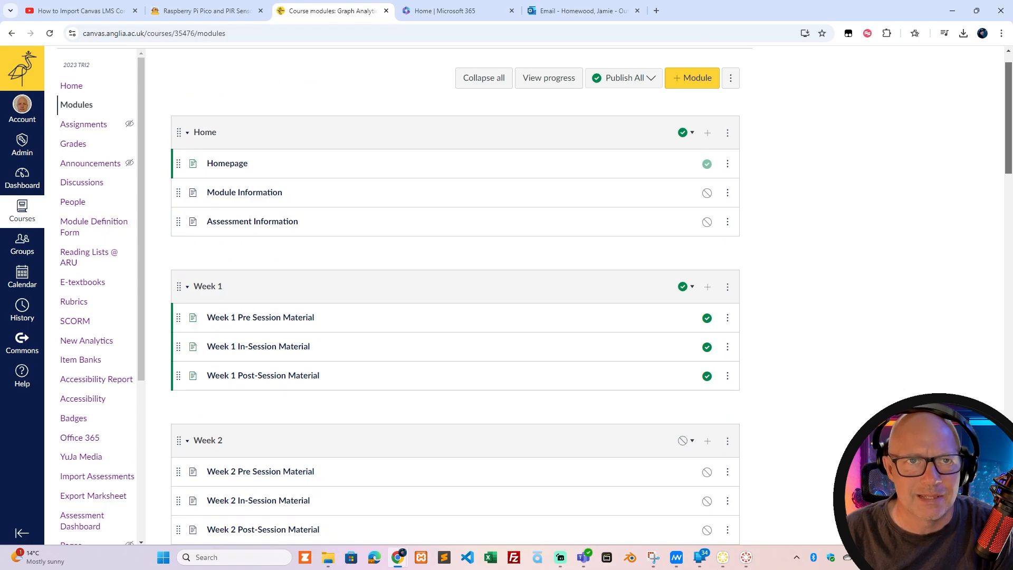
{"action": "left_click_drag", "start_coordinate": [1009, 146], "coordinate": [1009, 135]}
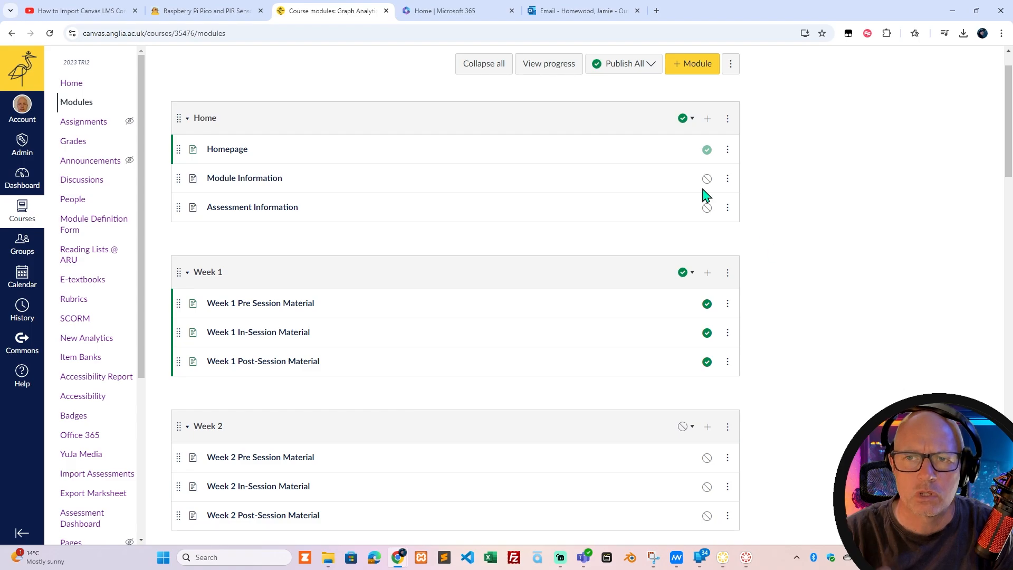
Open the Homepage item from the Home module and expand, then collapse, the Week 1 and Week 4 content sections.
{"action": "left_click", "coordinate": [240, 154]}
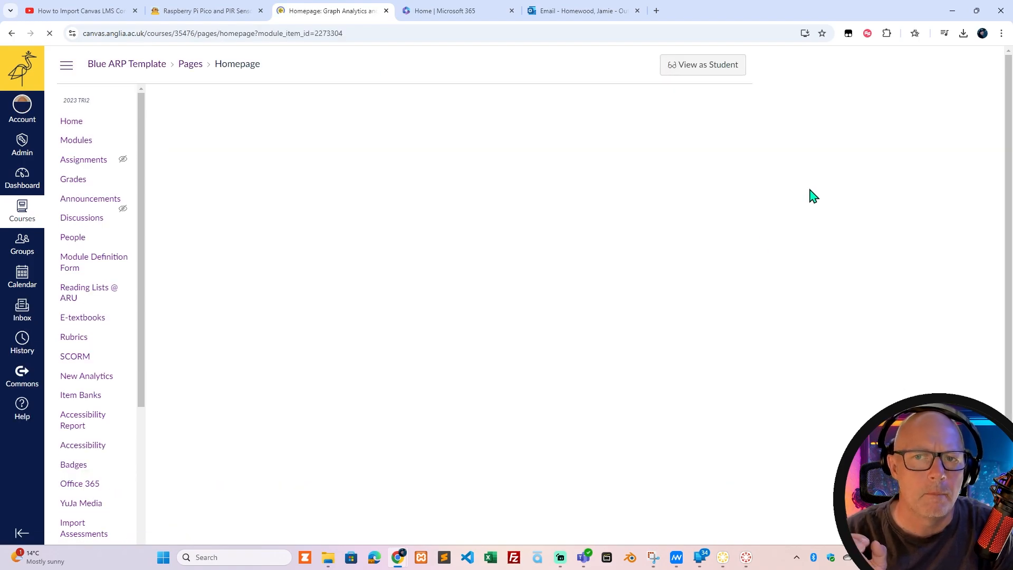
{"action": "scroll", "coordinate": [816, 254], "scroll_direction": "down", "scroll_amount": 3}
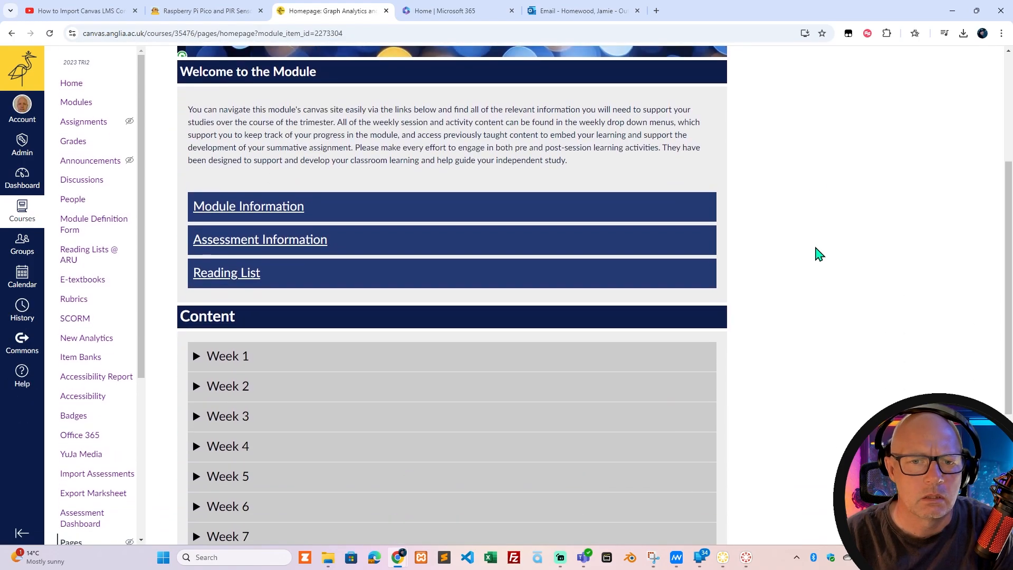
{"action": "left_click", "coordinate": [199, 355]}
{"action": "scroll", "coordinate": [237, 393], "scroll_direction": "down", "scroll_amount": 3}
{"action": "left_click", "coordinate": [198, 396]}
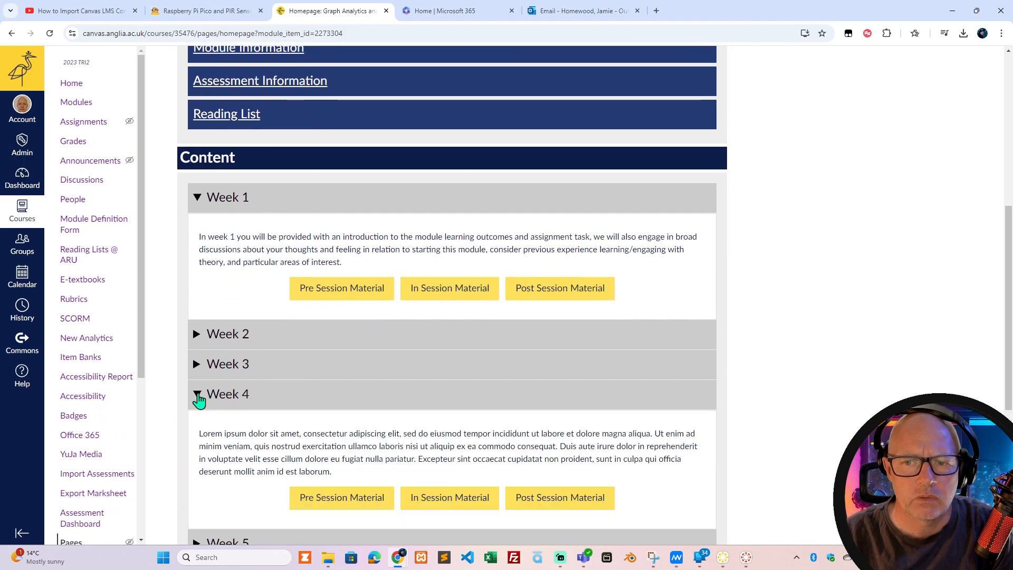
{"action": "scroll", "coordinate": [210, 390], "scroll_direction": "down", "scroll_amount": 2}
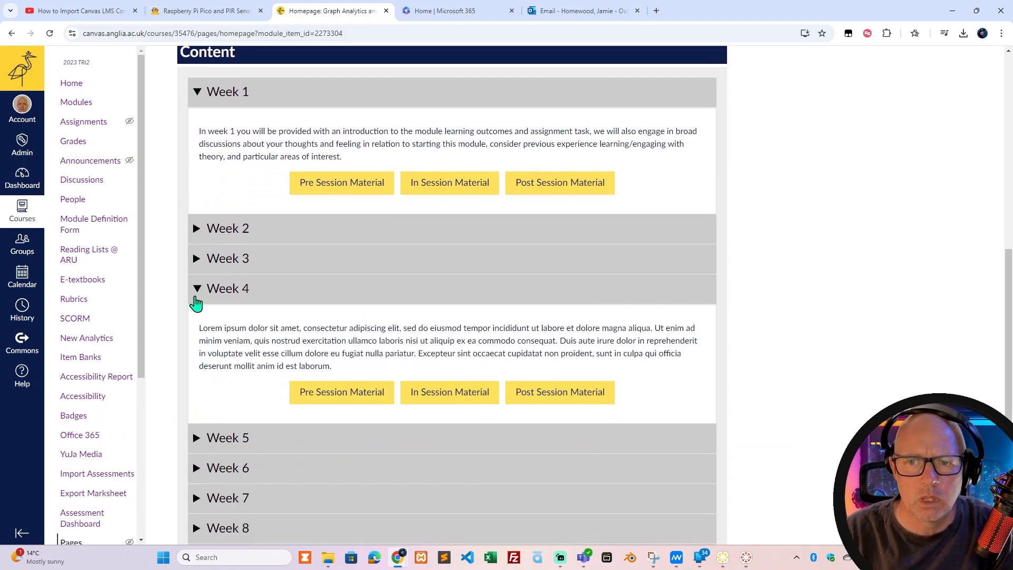
{"action": "left_click", "coordinate": [198, 288]}
{"action": "left_click", "coordinate": [199, 100]}
{"action": "scroll", "coordinate": [185, 248], "scroll_direction": "up", "scroll_amount": 5}
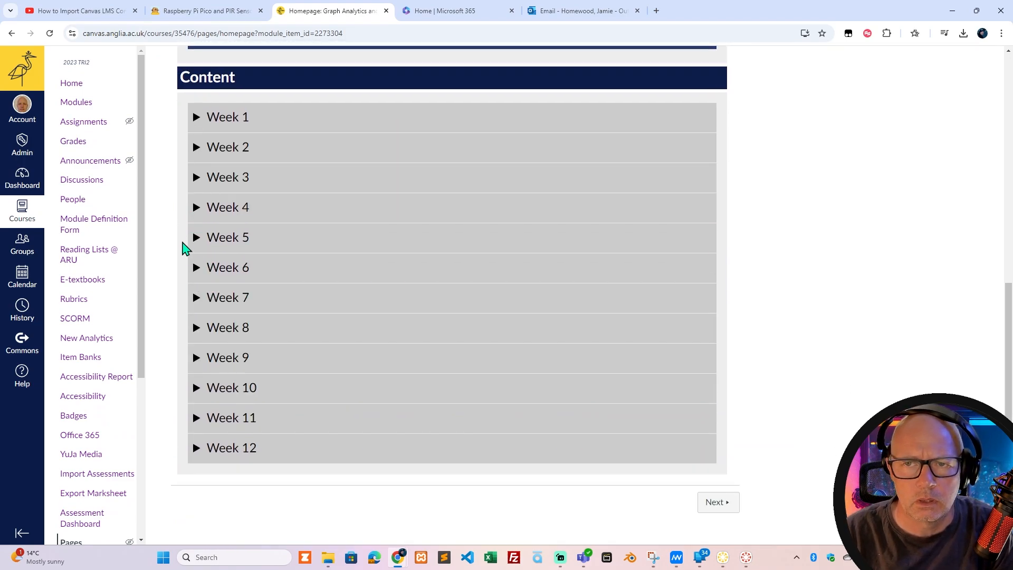
View the Assessment Information page with Assignment Resource Video and Assessment Overview expanded, and return to the Homepage.
{"action": "left_click", "coordinate": [240, 266]}
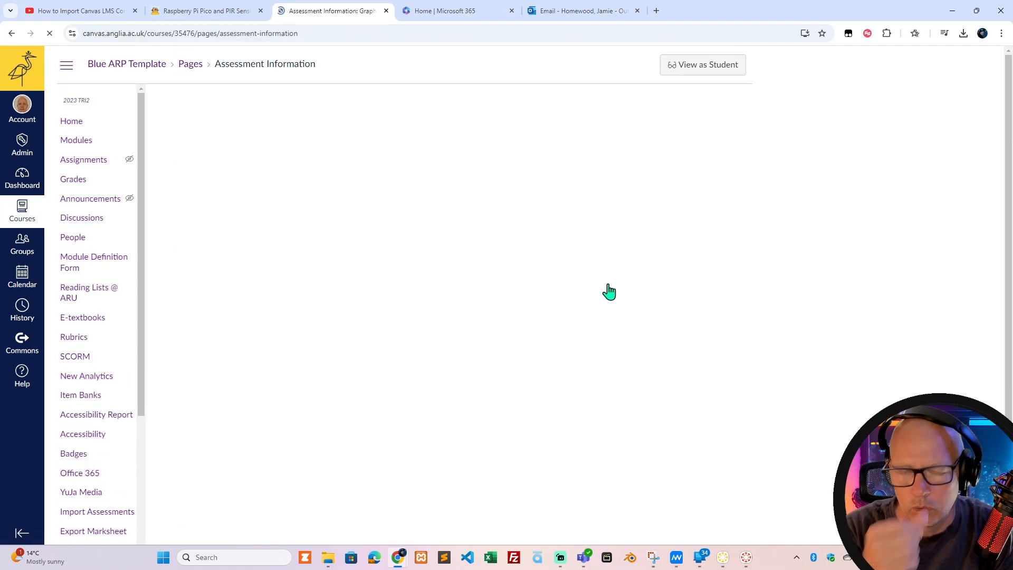
{"action": "left_click", "coordinate": [185, 344]}
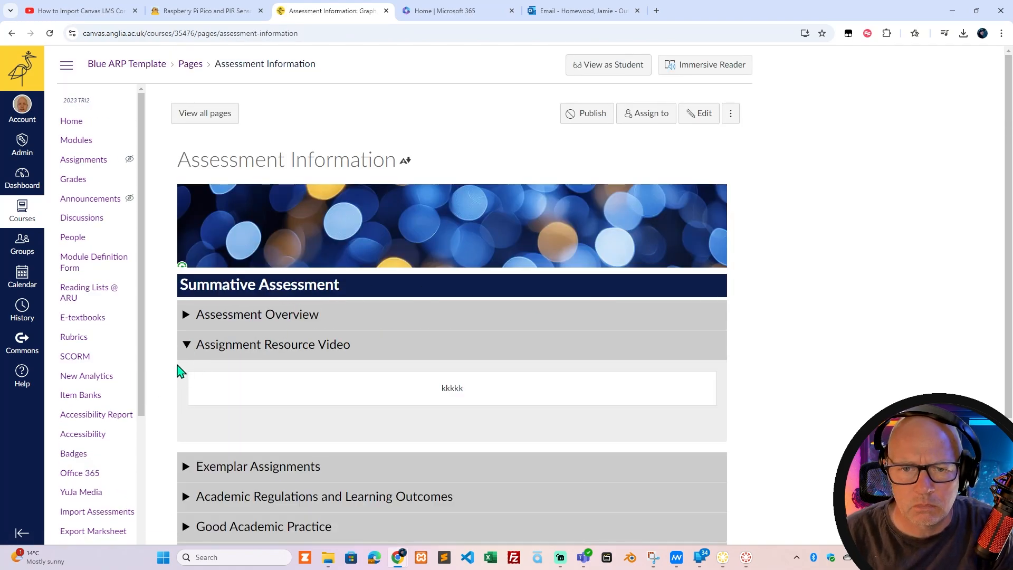
{"action": "left_click", "coordinate": [175, 320]}
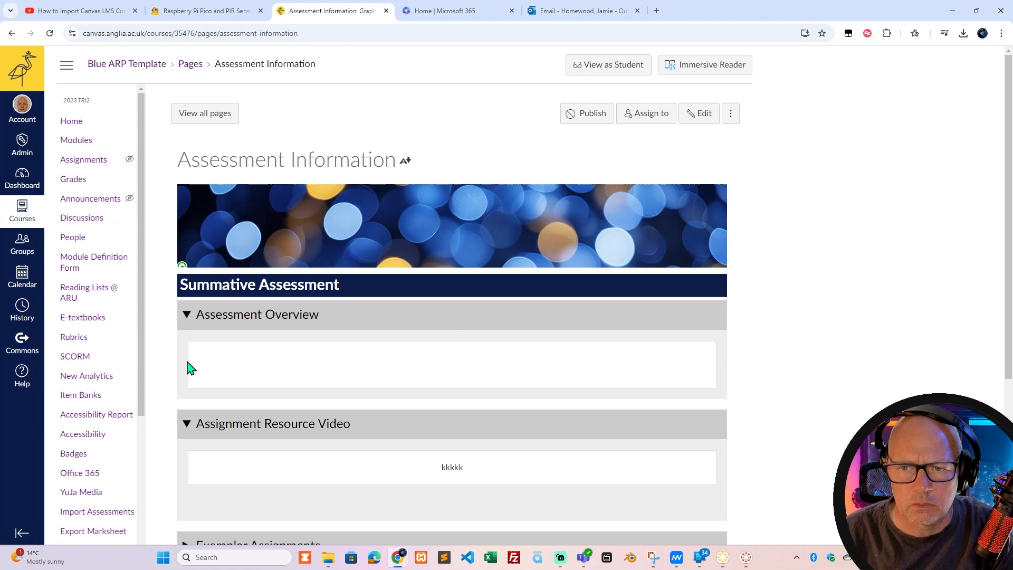
{"action": "left_click", "coordinate": [13, 34]}
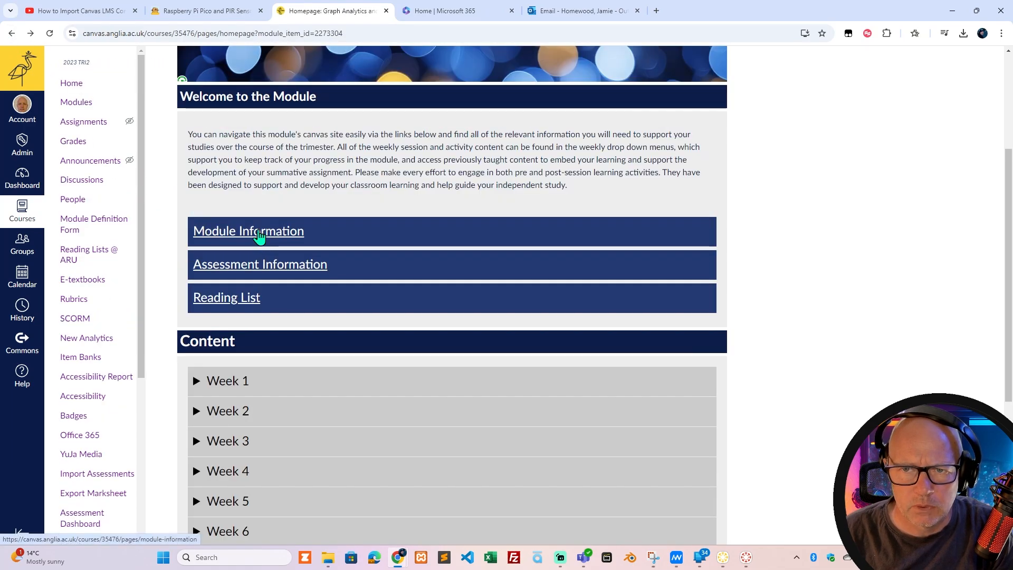
View the Module Information page with Module Introduction and Module Learning Outcomes expanded, and return to the Homepage.
{"action": "left_click", "coordinate": [258, 233]}
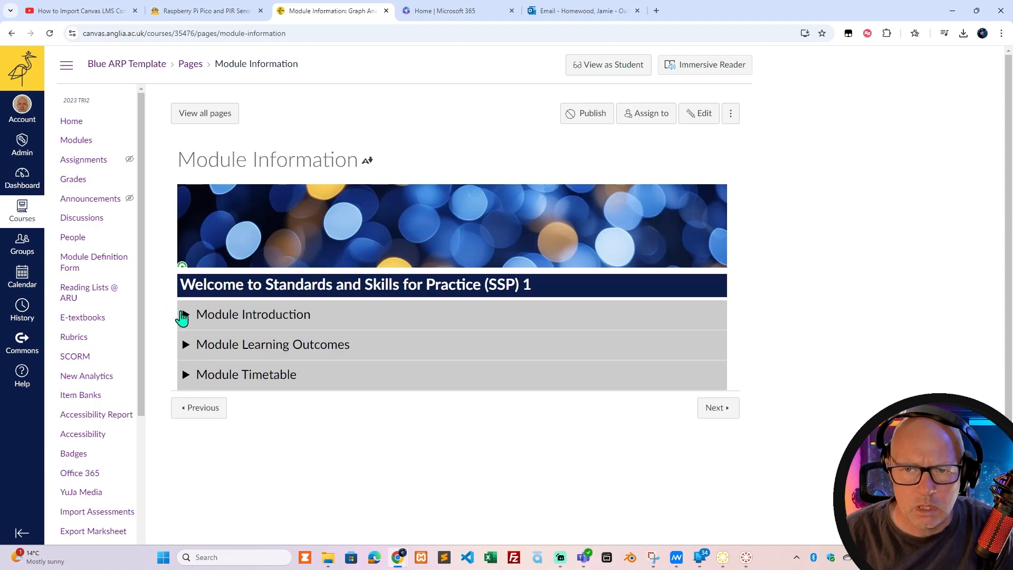
{"action": "left_click", "coordinate": [184, 314]}
{"action": "left_click", "coordinate": [181, 433]}
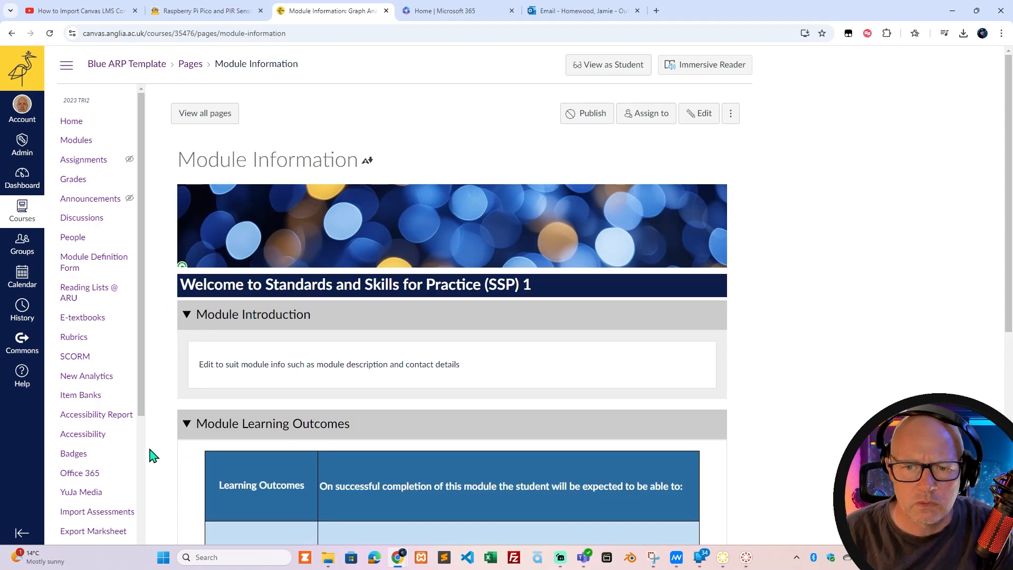
{"action": "scroll", "coordinate": [149, 449], "scroll_direction": "down", "scroll_amount": 1}
{"action": "scroll", "coordinate": [127, 295], "scroll_direction": "up", "scroll_amount": 1}
{"action": "left_click", "coordinate": [12, 33]}
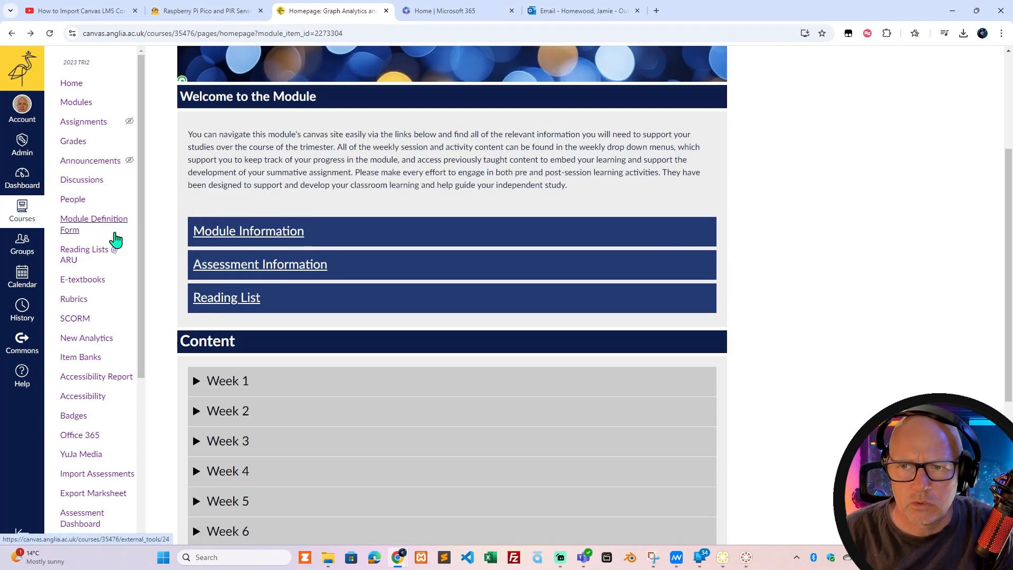
Expand Week 1 in the Homepage's Content section and open its Pre Session Material page.
{"action": "scroll", "coordinate": [158, 364], "scroll_direction": "down", "scroll_amount": 2}
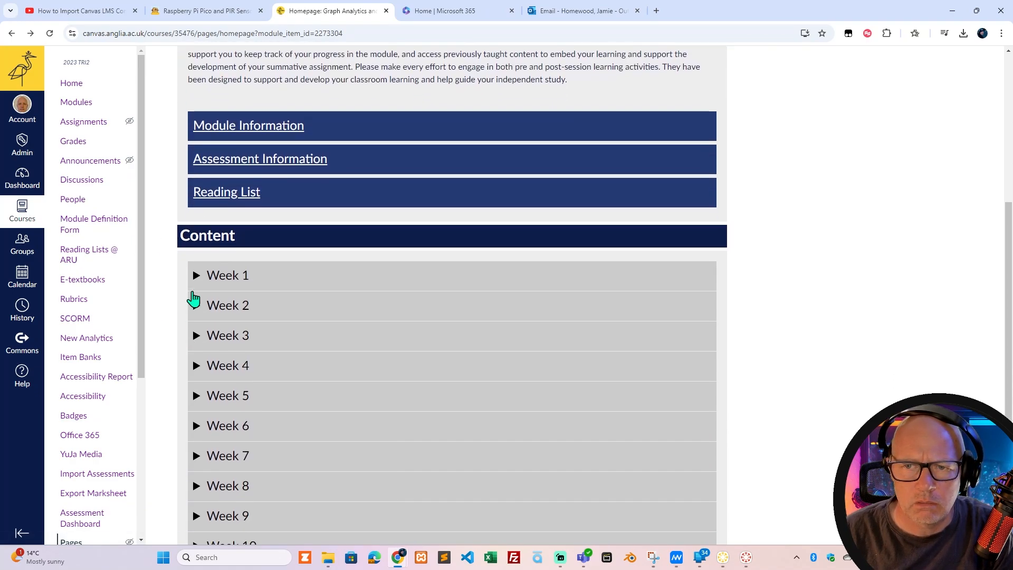
{"action": "left_click", "coordinate": [193, 288]}
{"action": "left_click", "coordinate": [371, 362]}
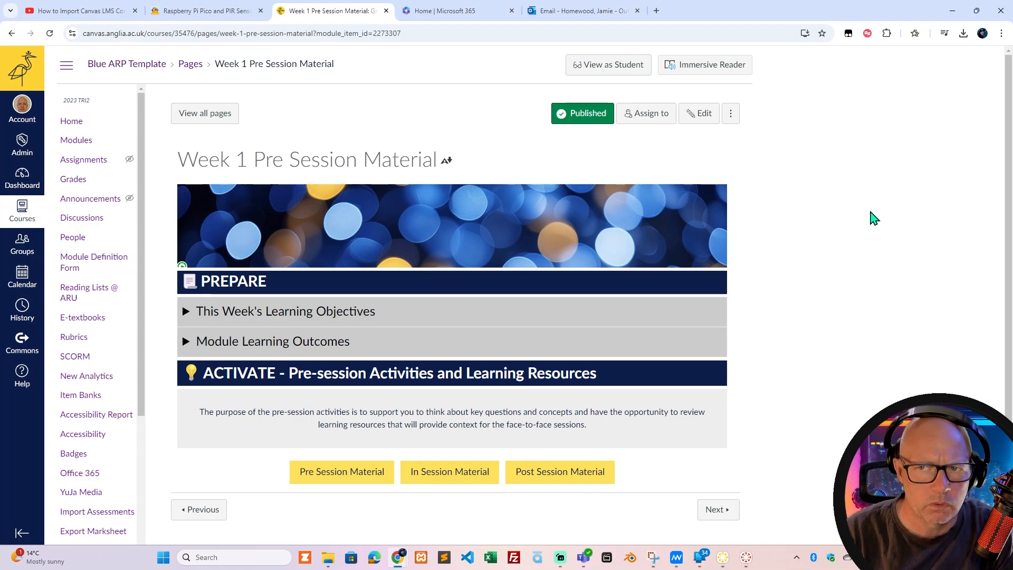
Return to the Modules list and look through the remaining course navigation links and the weekly modules.
{"action": "left_click", "coordinate": [84, 141]}
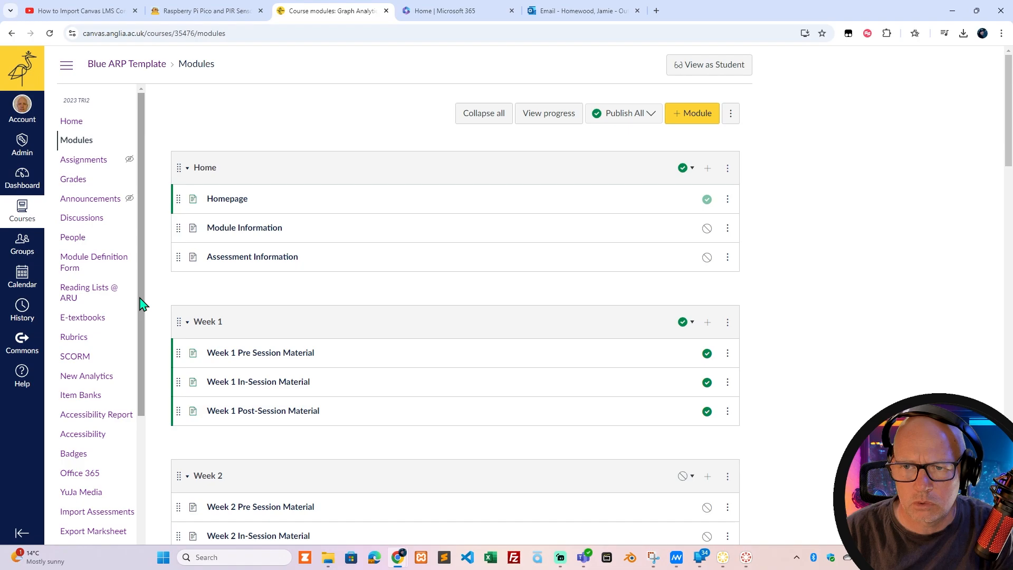
{"action": "scroll", "coordinate": [140, 311], "scroll_direction": "down", "scroll_amount": 2}
{"action": "left_click_drag", "start_coordinate": [142, 393], "coordinate": [140, 493]}
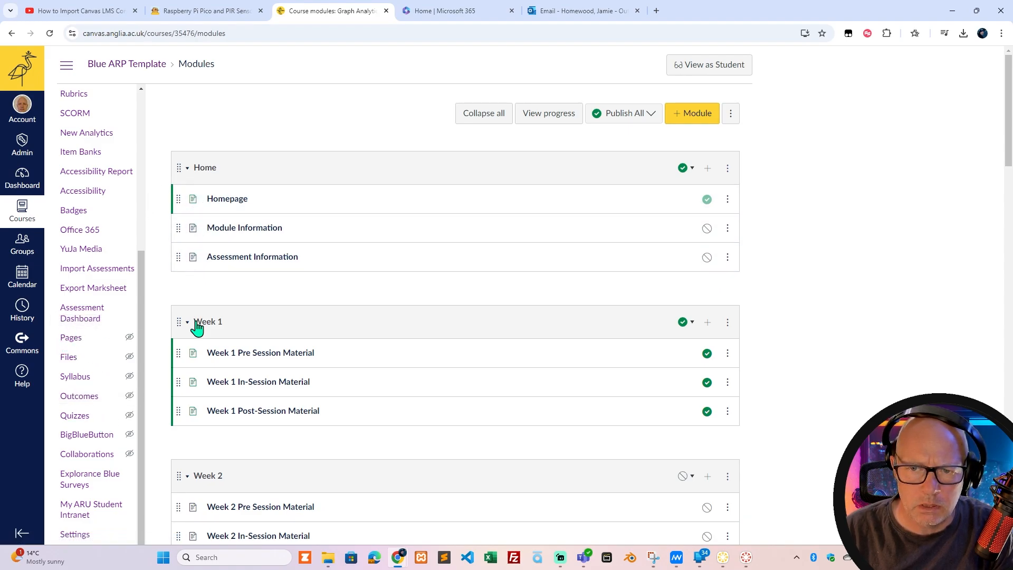
{"action": "scroll", "coordinate": [199, 436], "scroll_direction": "down", "scroll_amount": 1}
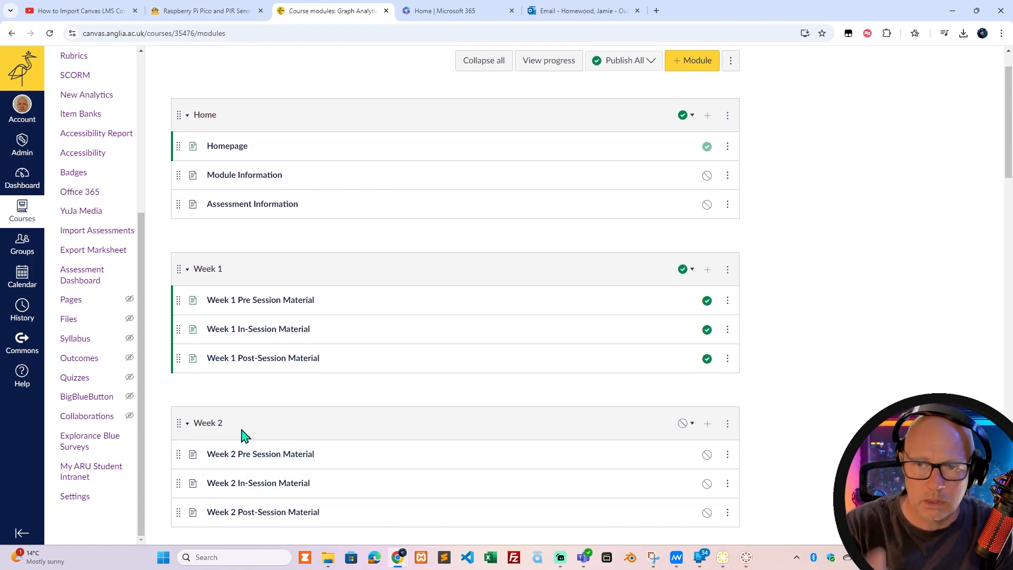
Open the course's Pages area and view the list of all pages.
{"action": "left_click", "coordinate": [68, 302]}
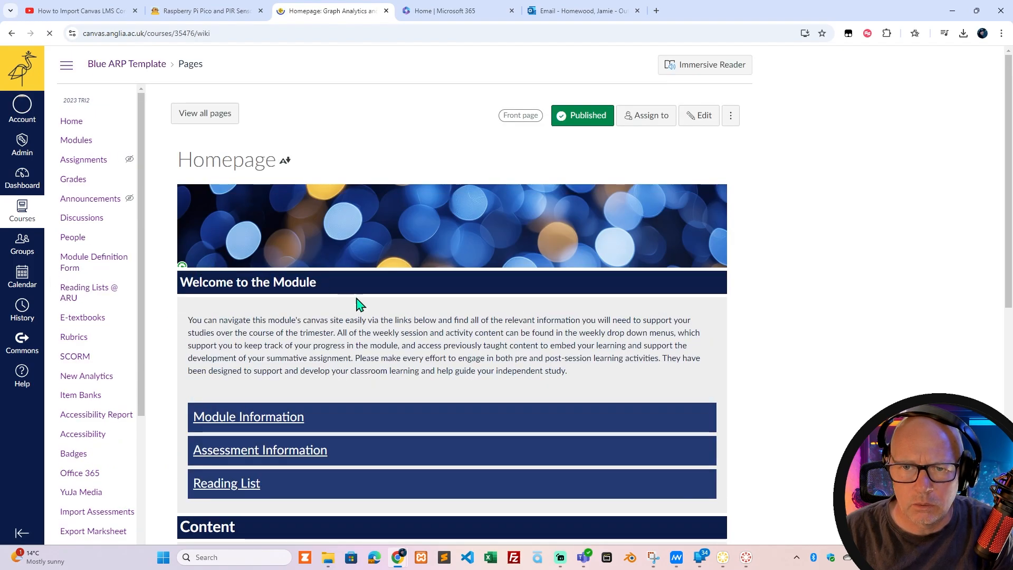
{"action": "left_click", "coordinate": [206, 114]}
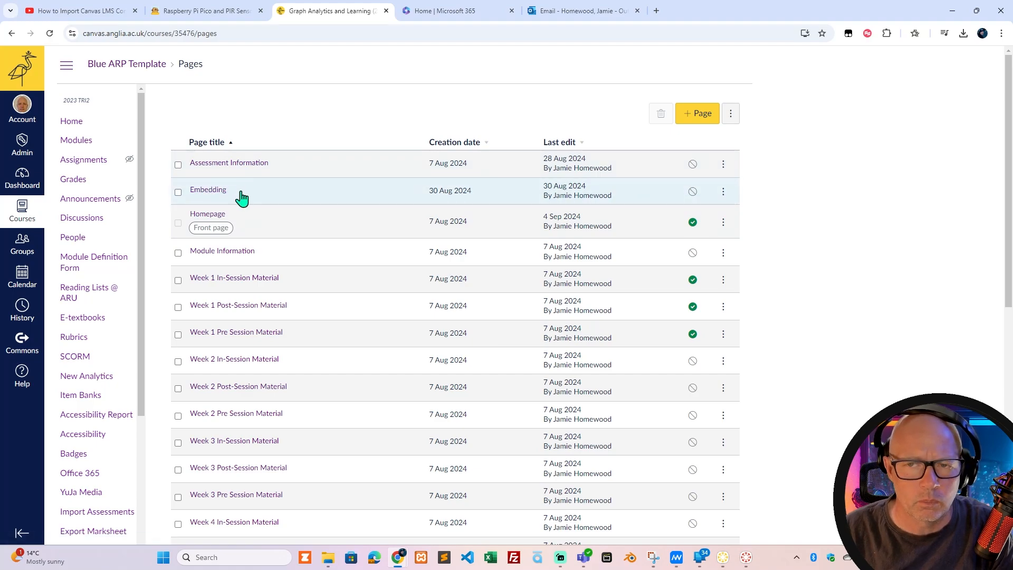
{"action": "scroll", "coordinate": [95, 390], "scroll_direction": "down", "scroll_amount": 5}
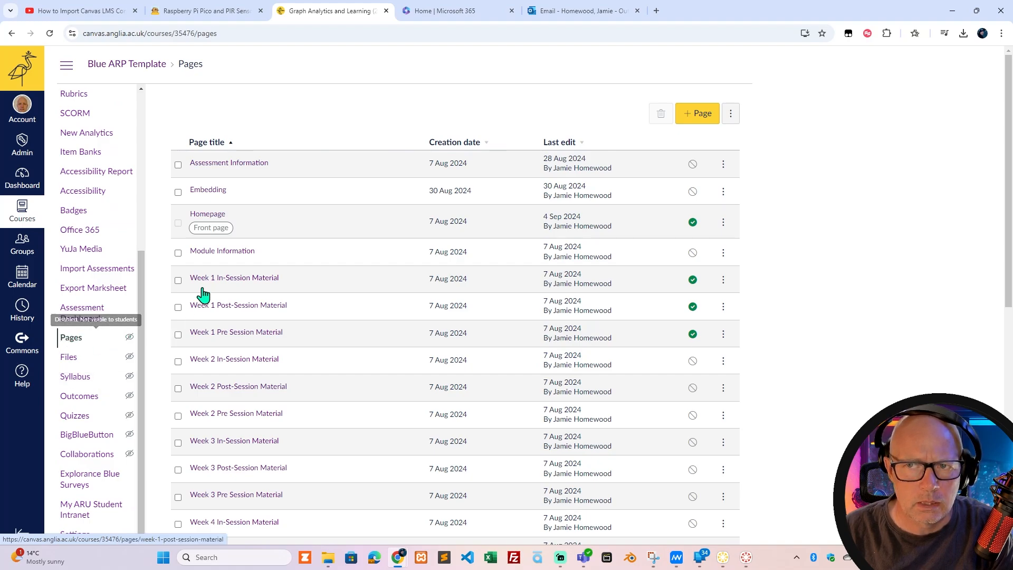
{"action": "scroll", "coordinate": [87, 230], "scroll_direction": "up", "scroll_amount": 5}
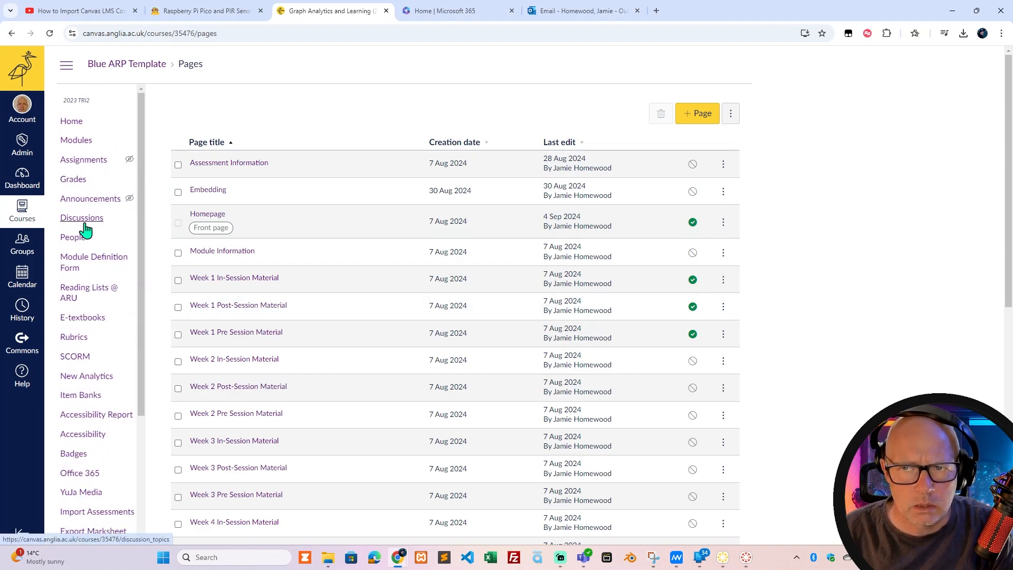
Reopen the Homepage from the Modules list and highlight "previously taught" in its welcome text.
{"action": "left_click", "coordinate": [73, 143]}
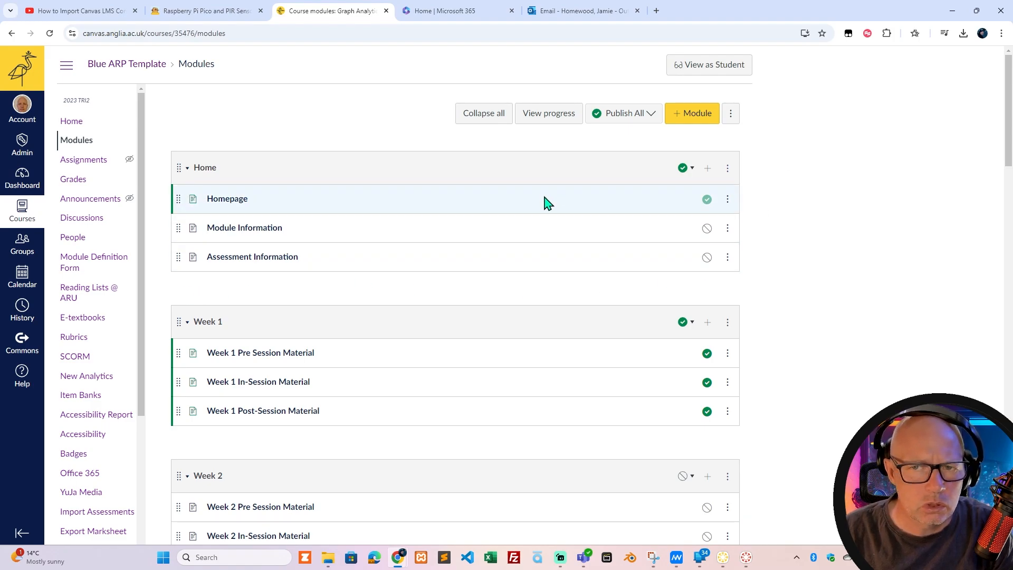
{"action": "left_click", "coordinate": [230, 203]}
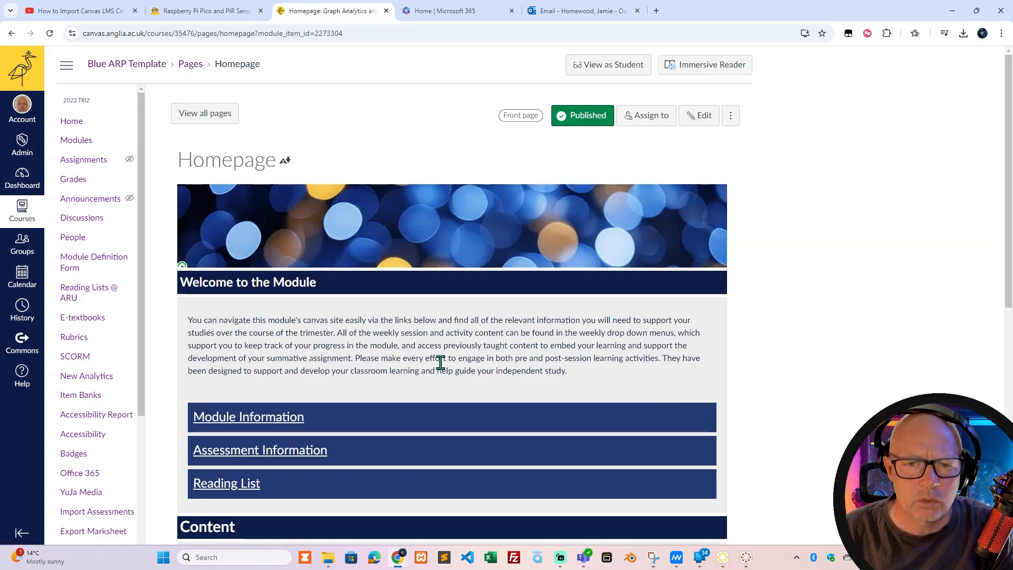
{"action": "scroll", "coordinate": [332, 393], "scroll_direction": "down", "scroll_amount": 4}
{"action": "scroll", "coordinate": [331, 393], "scroll_direction": "up", "scroll_amount": 4}
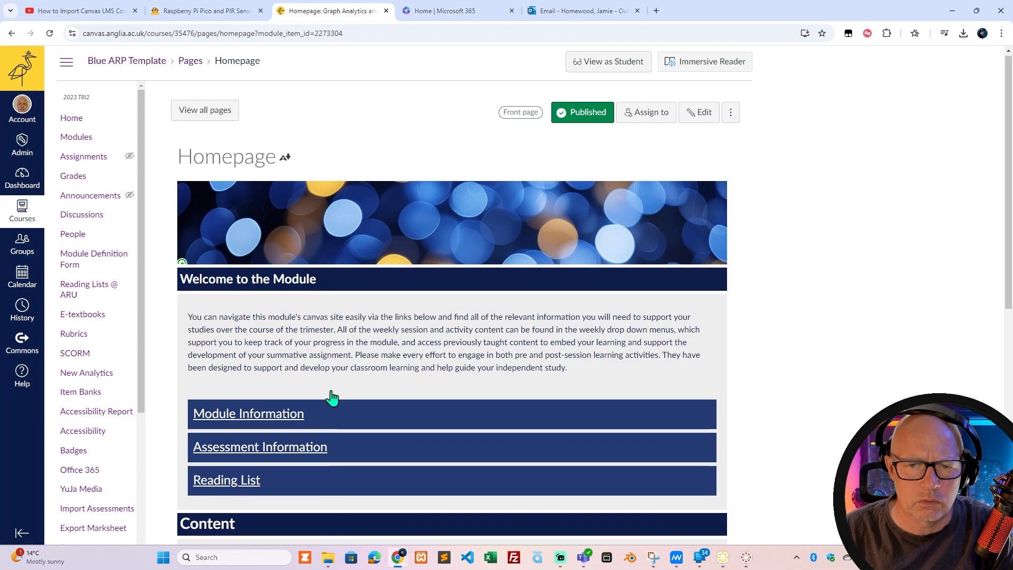
{"action": "left_click_drag", "start_coordinate": [443, 346], "coordinate": [506, 346]}
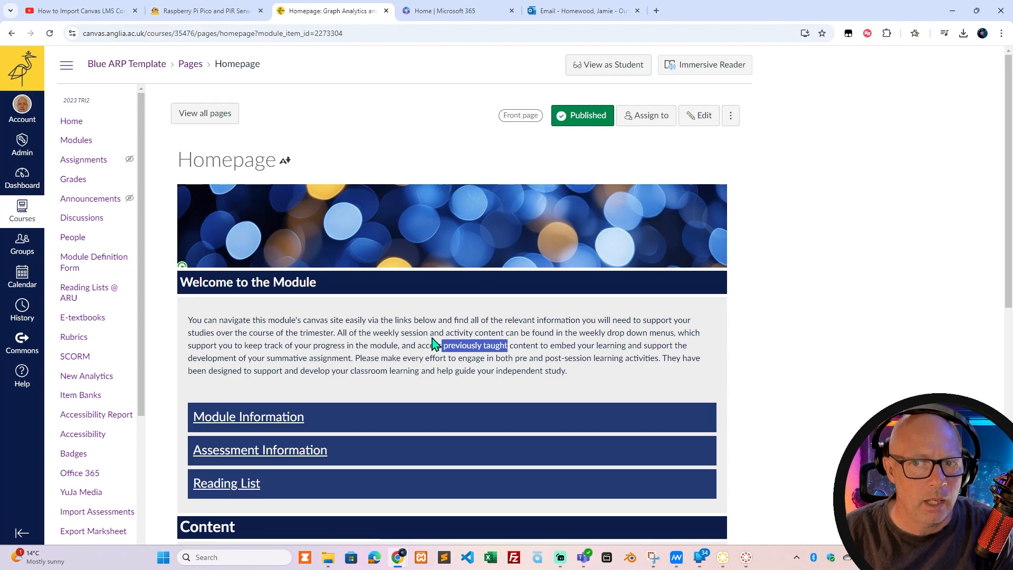
Go back to the Modules list and open the Homepage item in the Home module.
{"action": "left_click", "coordinate": [76, 140]}
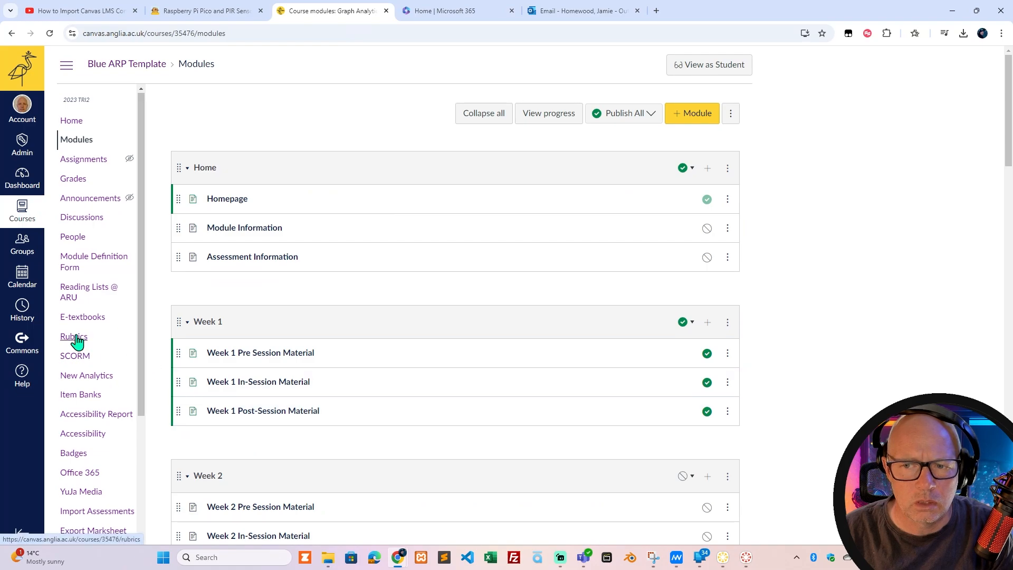
{"action": "scroll", "coordinate": [76, 342], "scroll_direction": "down", "scroll_amount": 4}
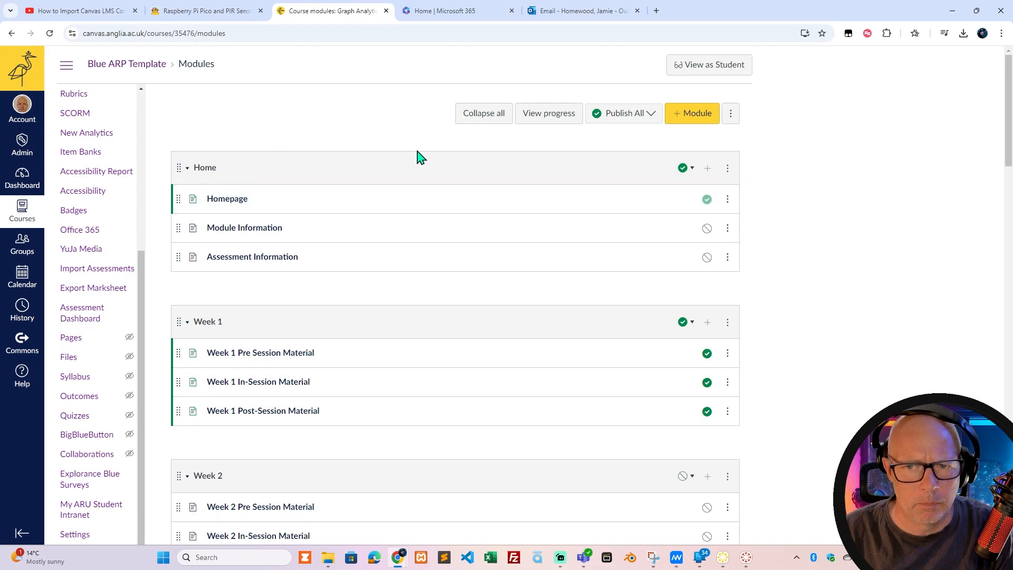
{"action": "left_click", "coordinate": [227, 202]}
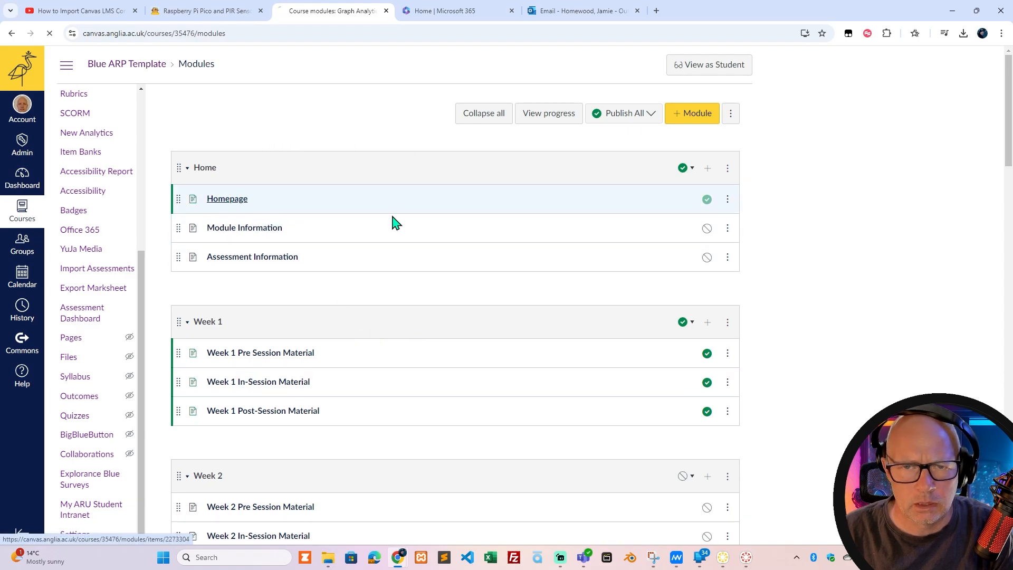
Expand Week 1 in the Homepage's Content section and look over its introduction and session material links.
{"action": "scroll", "coordinate": [402, 346], "scroll_direction": "down", "scroll_amount": 5}
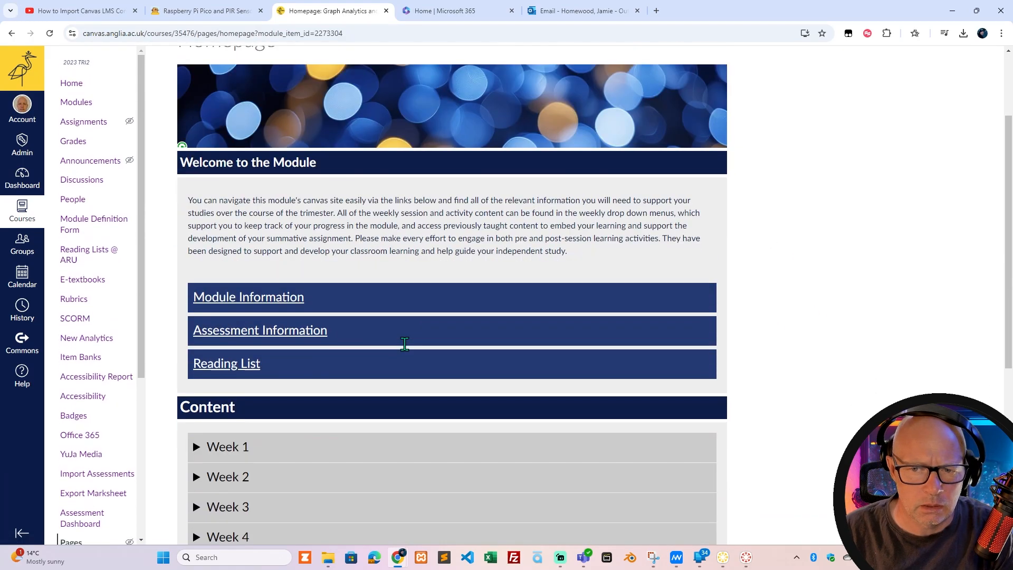
{"action": "left_click", "coordinate": [193, 310]}
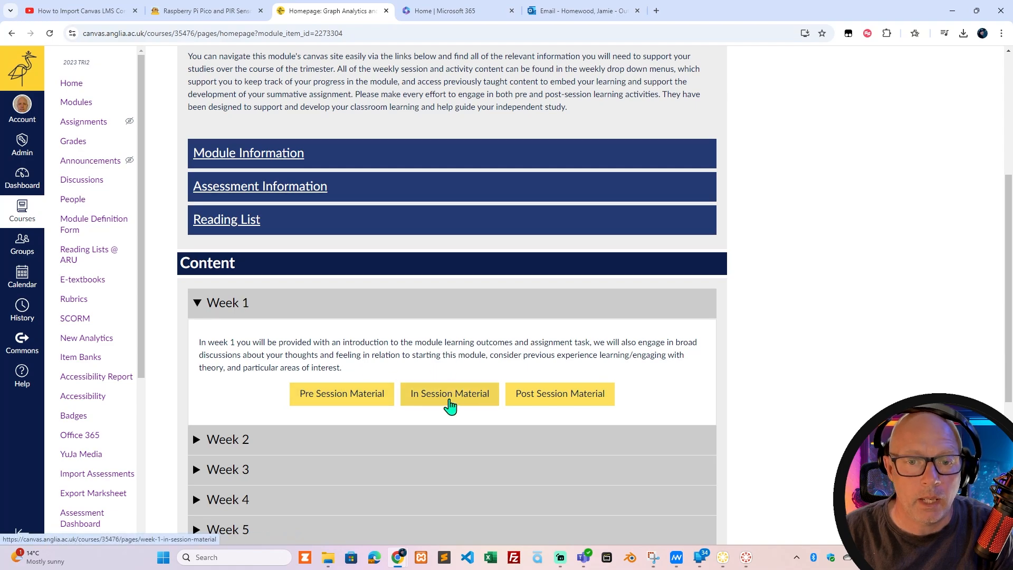
{"action": "scroll", "coordinate": [573, 401], "scroll_direction": "down", "scroll_amount": 1}
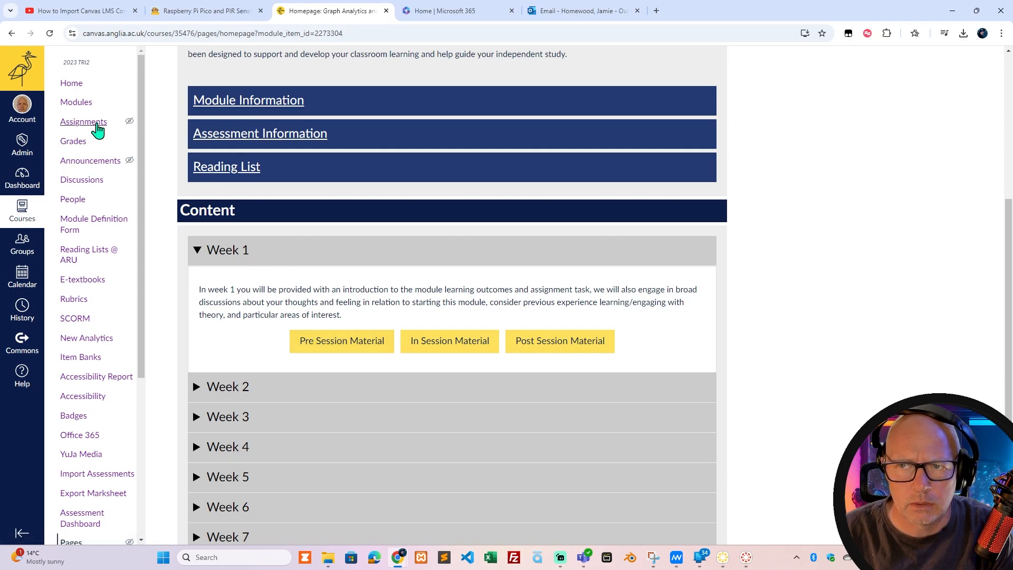
Go back to the Modules list, look through the weekly modules and reopen the Homepage.
{"action": "left_click", "coordinate": [76, 103]}
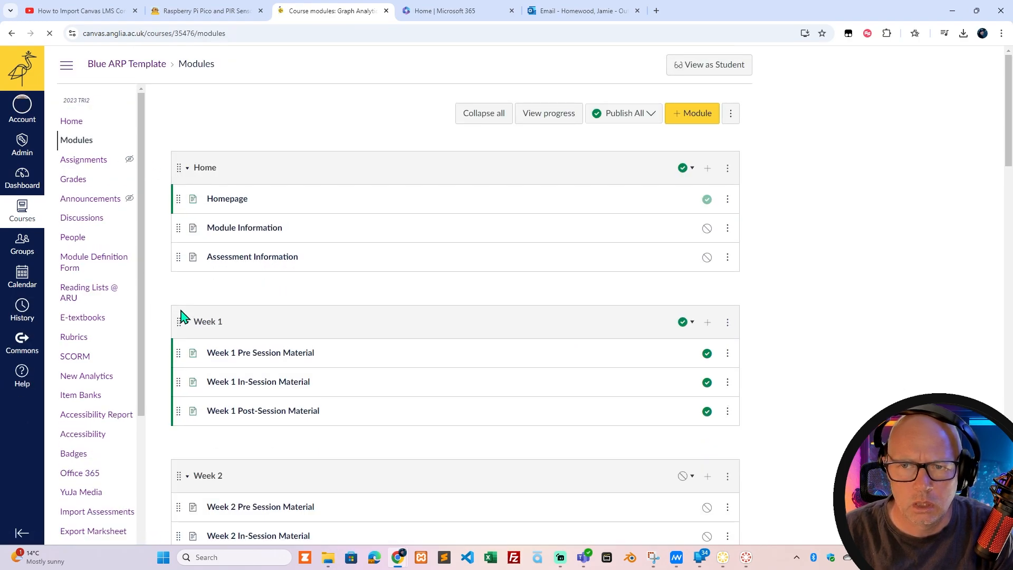
{"action": "scroll", "coordinate": [186, 310], "scroll_direction": "down", "scroll_amount": 1}
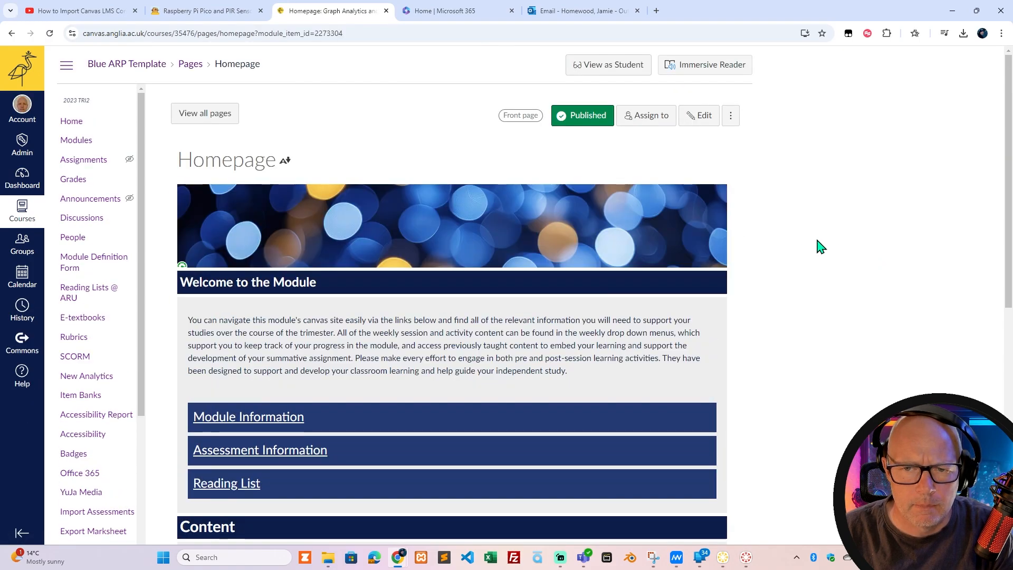
{"action": "scroll", "coordinate": [842, 358], "scroll_direction": "down", "scroll_amount": 1}
Open the Homepage for editing, enlarge its content area and highlight the placeholder paragraph under Week 2.
{"action": "left_click", "coordinate": [696, 65]}
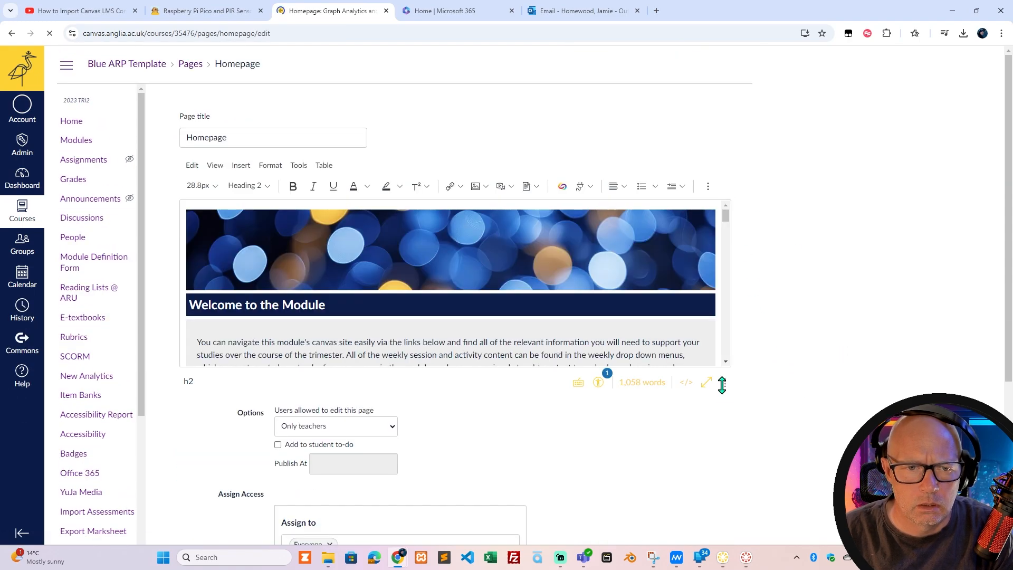
{"action": "left_click_drag", "start_coordinate": [721, 384], "coordinate": [722, 484]}
{"action": "scroll", "coordinate": [367, 374], "scroll_direction": "down", "scroll_amount": 3}
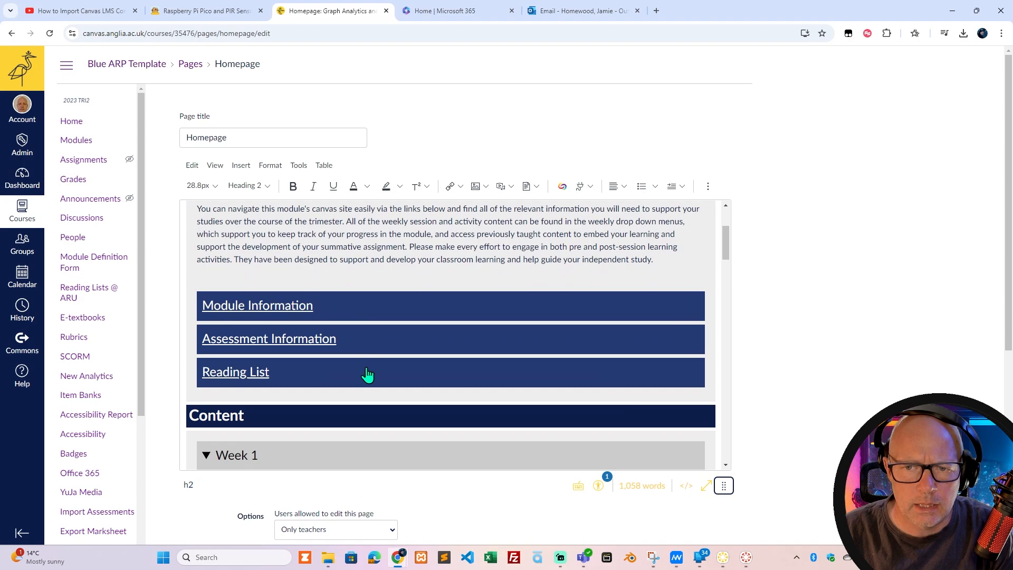
{"action": "scroll", "coordinate": [368, 374], "scroll_direction": "down", "scroll_amount": 4}
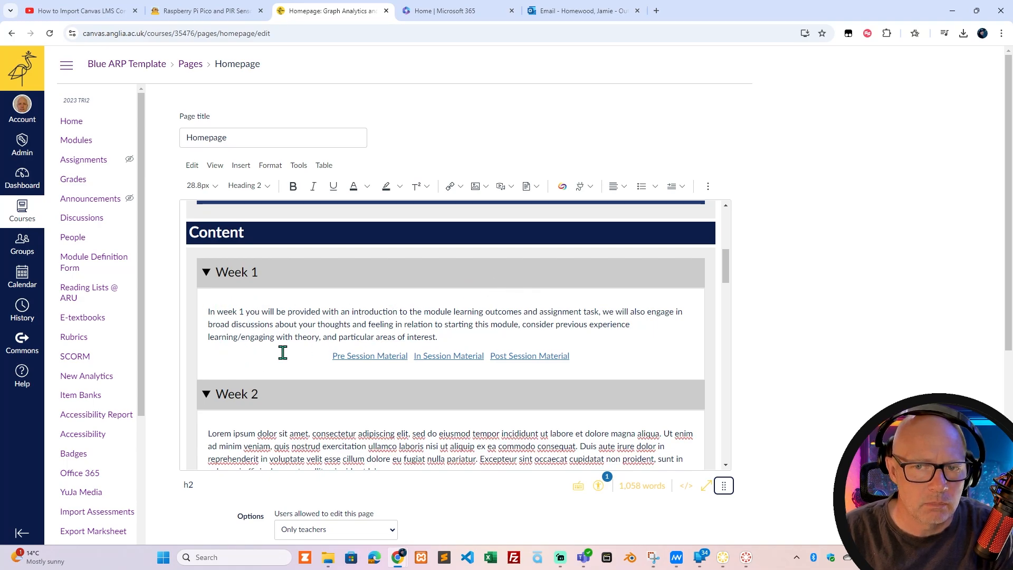
{"action": "mouse_move", "coordinate": [726, 271]}
{"action": "left_mouse_down"}
{"action": "mouse_move", "coordinate": [724, 311]}
{"action": "mouse_move", "coordinate": [723, 280]}
{"action": "left_mouse_up"}
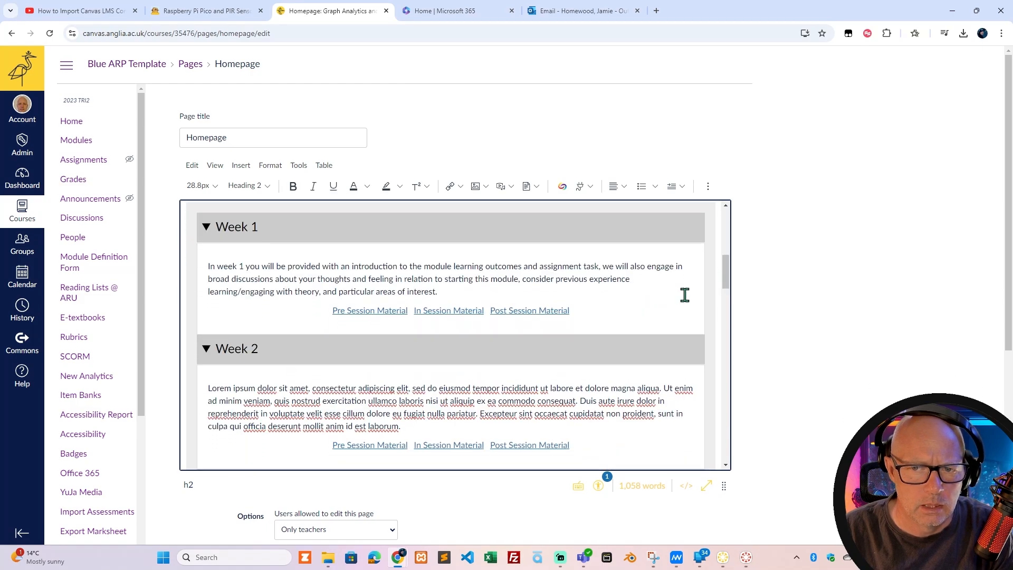
{"action": "left_click_drag", "start_coordinate": [406, 426], "coordinate": [207, 393]}
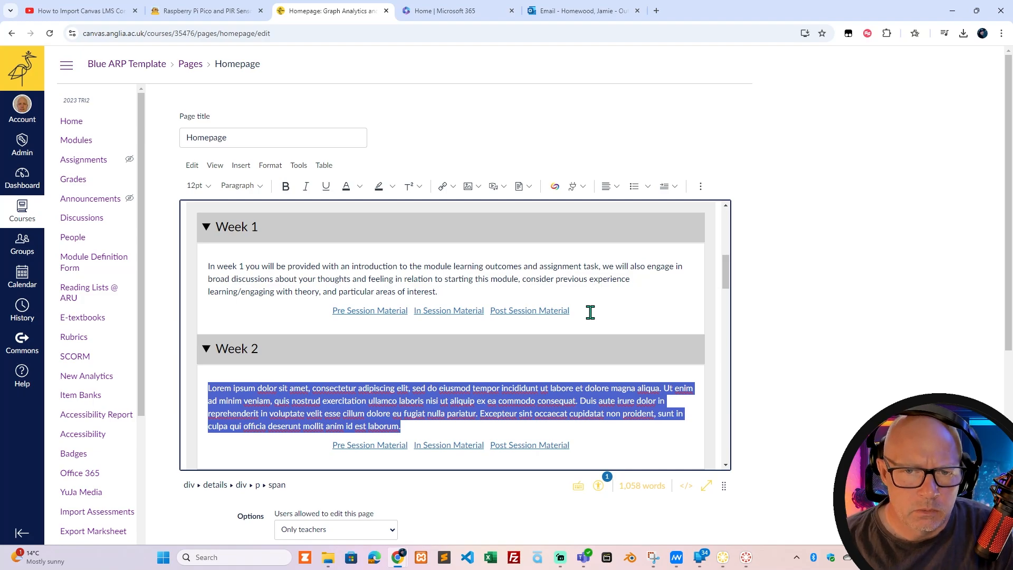
Open the link options for Week 1's Pre Session Material and browse the course pages and modules available as targets.
{"action": "left_click", "coordinate": [393, 310]}
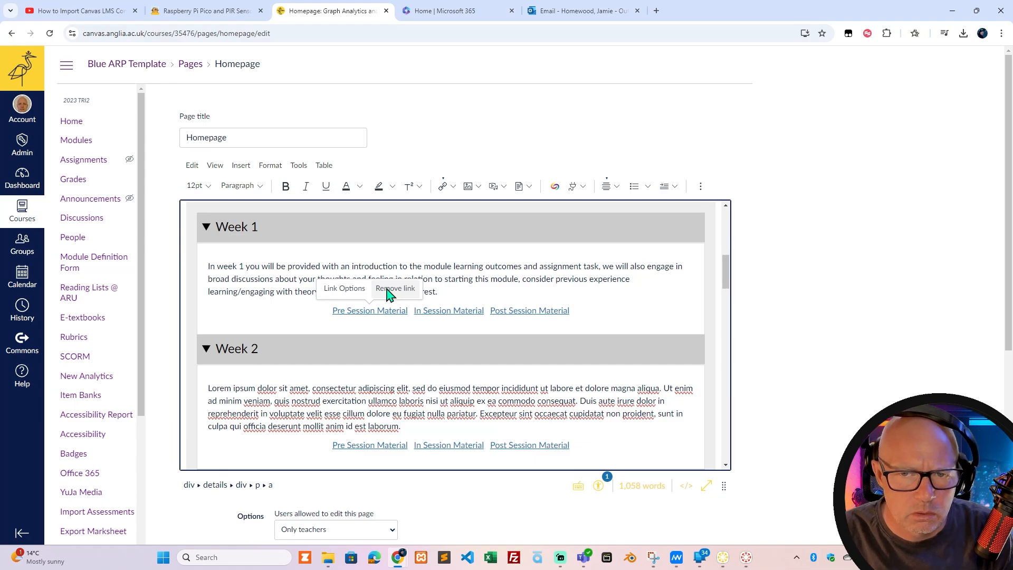
{"action": "left_click", "coordinate": [344, 289]}
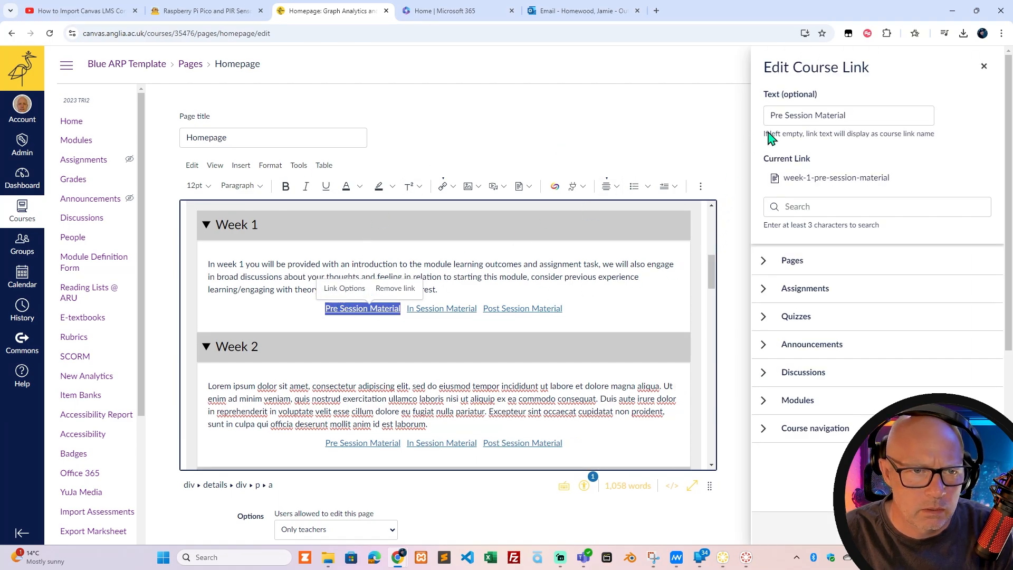
{"action": "left_click", "coordinate": [764, 265]}
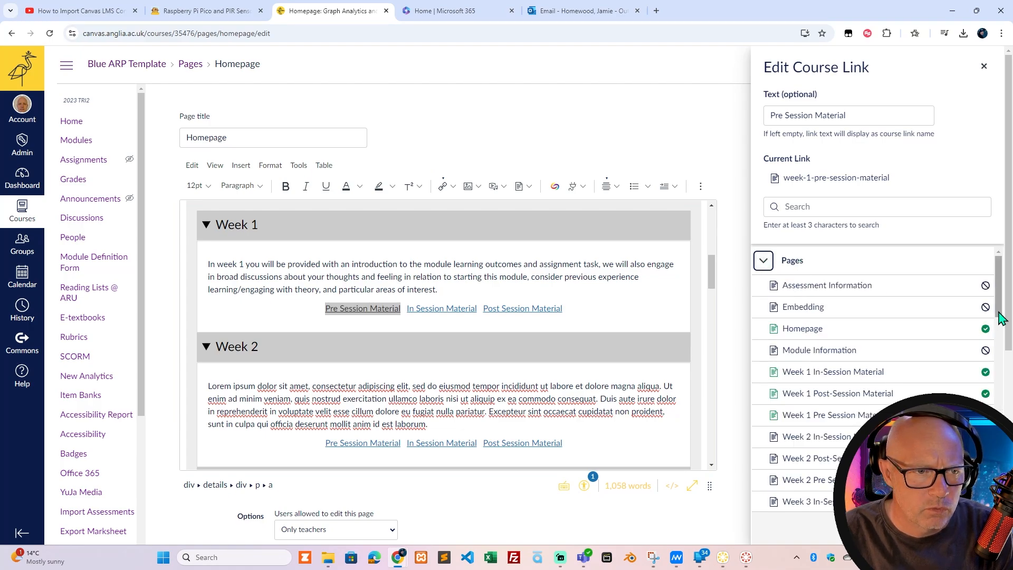
{"action": "scroll", "coordinate": [938, 332], "scroll_direction": "down", "scroll_amount": 3}
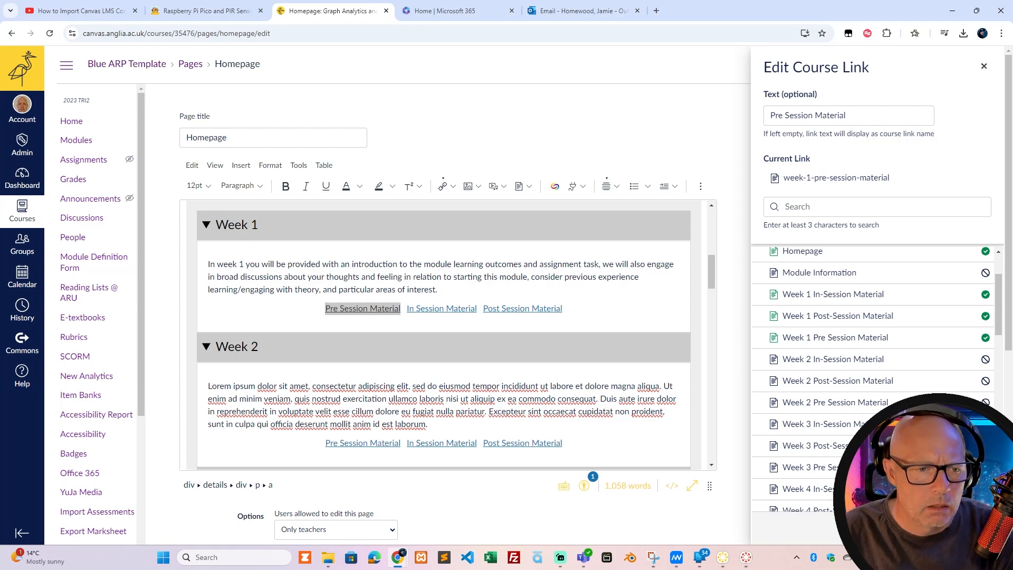
{"action": "scroll", "coordinate": [997, 332], "scroll_direction": "up", "scroll_amount": 2}
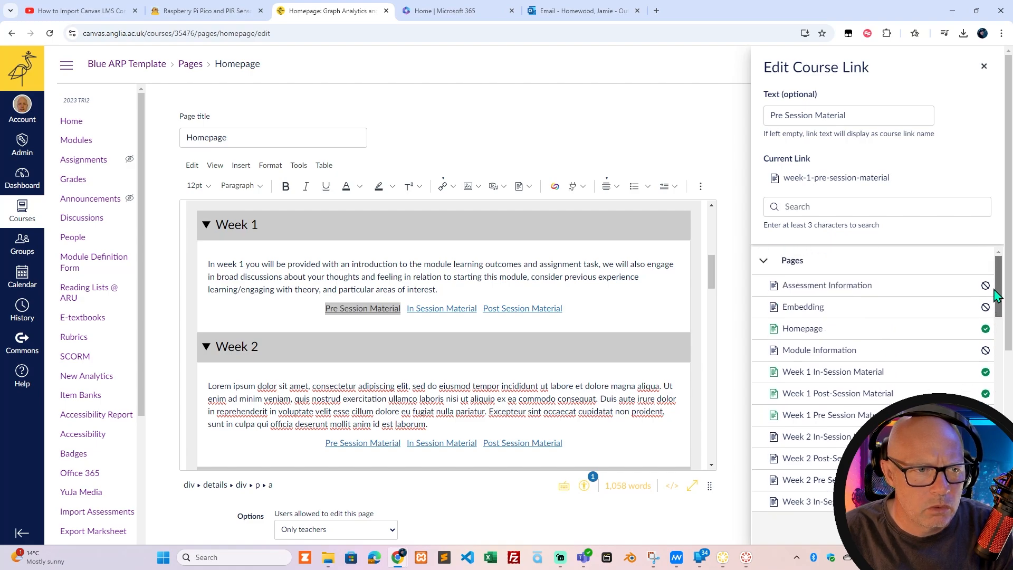
{"action": "left_click", "coordinate": [763, 260]}
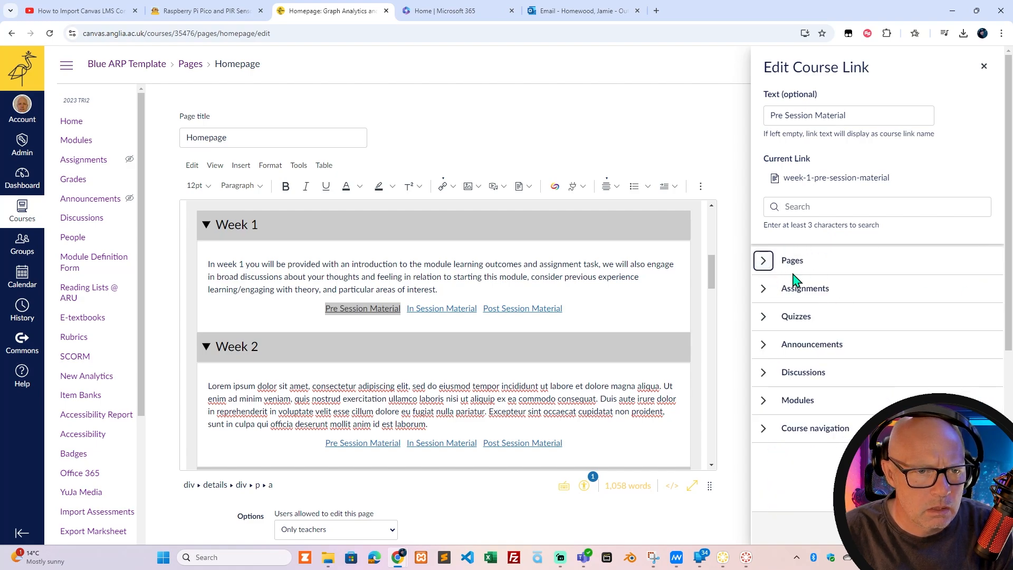
{"action": "left_click", "coordinate": [763, 402]}
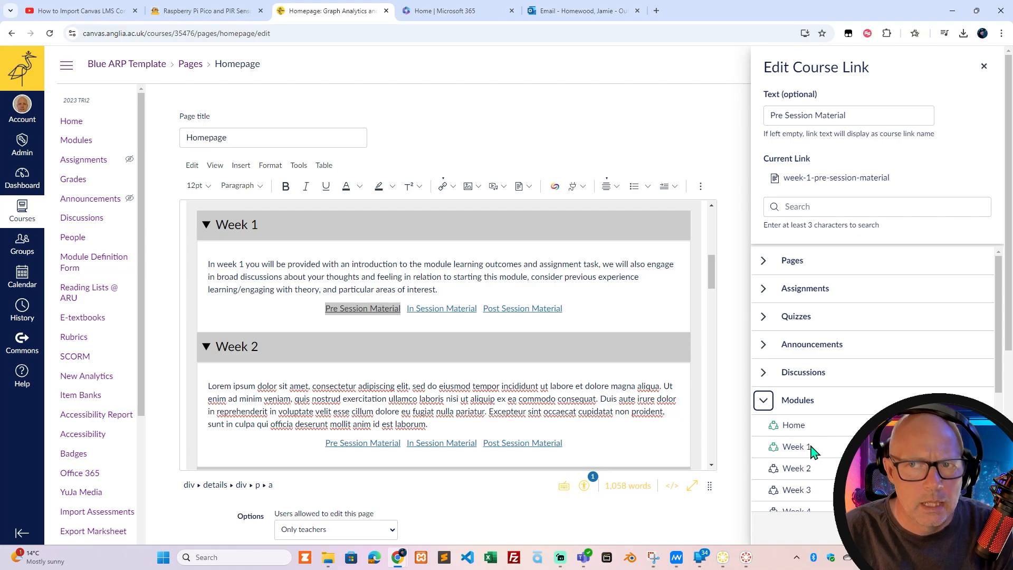
Open the course's Modules list in a separate browser tab, view it and return to the Homepage editor.
{"action": "middle_click", "coordinate": [76, 142]}
{"action": "left_click", "coordinate": [462, 16]}
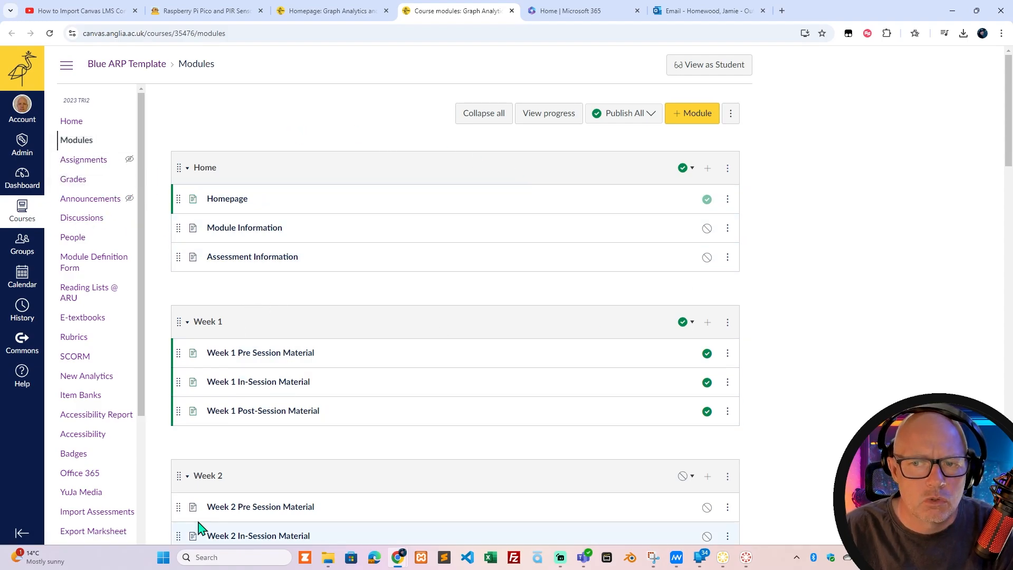
{"action": "left_click", "coordinate": [311, 12]}
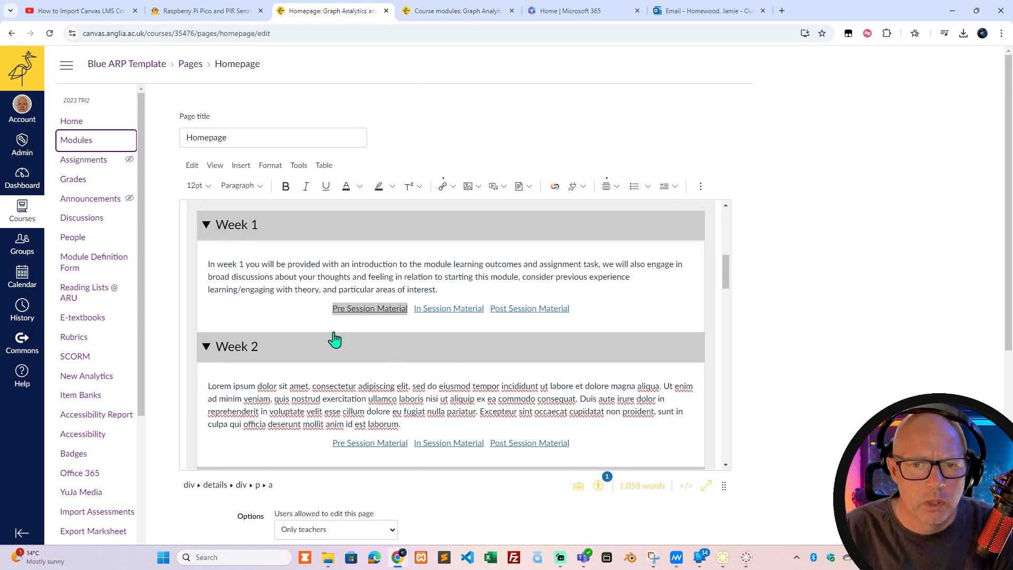
Select "starting" in the Week 1 paragraph, begin adding a course link and browse the available modules and pages.
{"action": "double_click", "coordinate": [459, 276]}
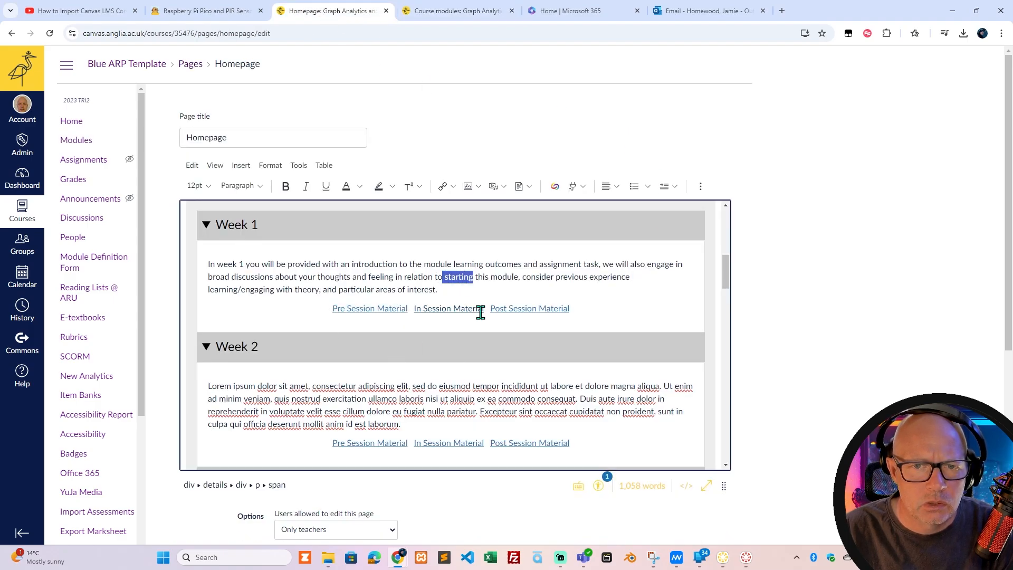
{"action": "left_click", "coordinate": [453, 186]}
{"action": "left_click", "coordinate": [464, 222]}
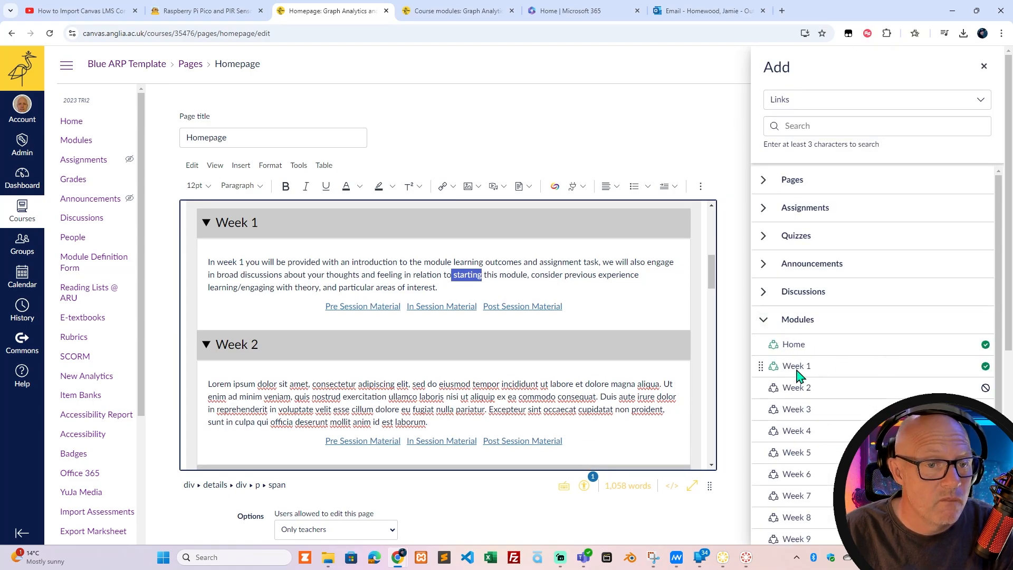
{"action": "left_click", "coordinate": [763, 322]}
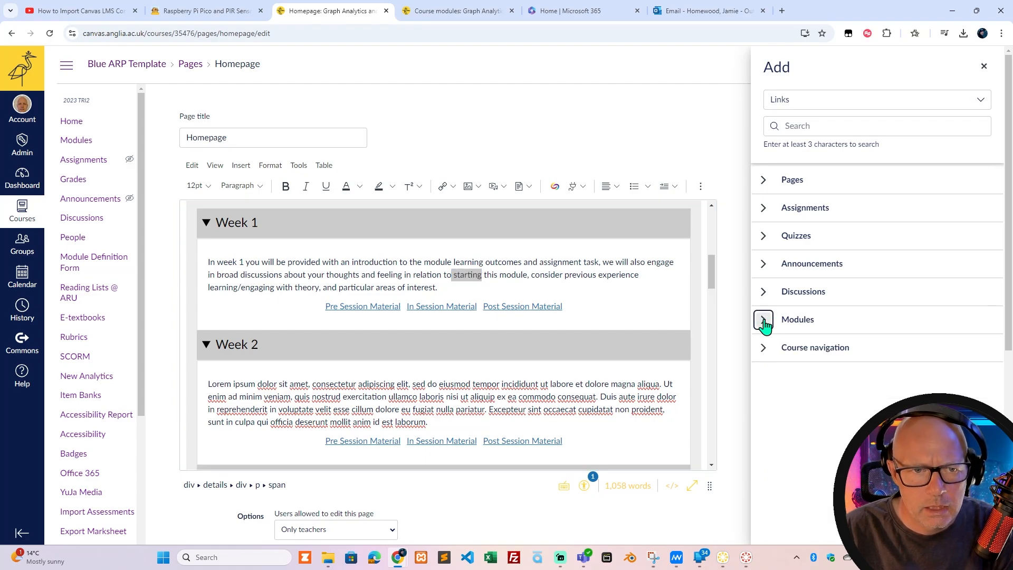
{"action": "left_click", "coordinate": [763, 180]}
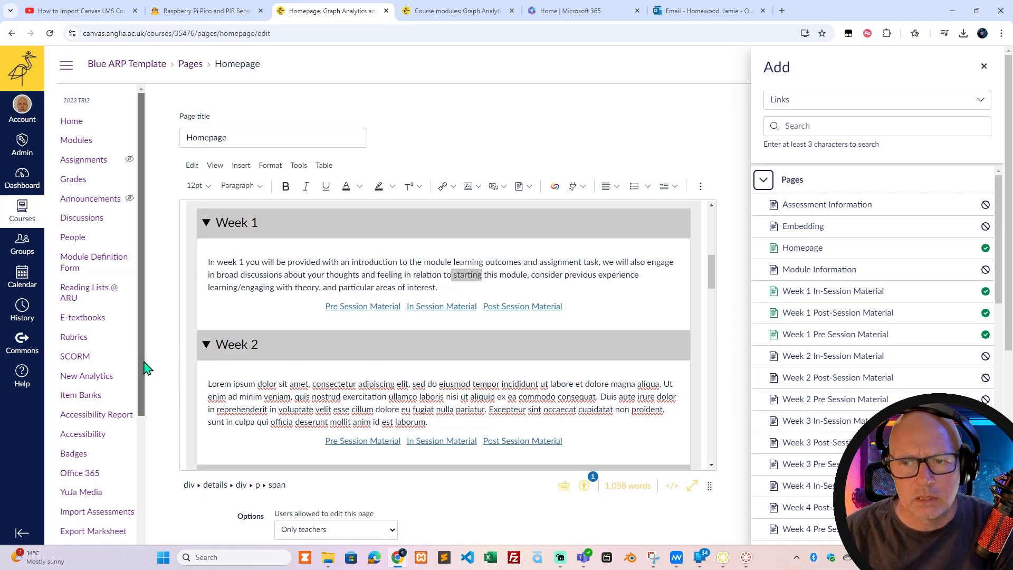
{"action": "left_click_drag", "start_coordinate": [144, 362], "coordinate": [142, 449]}
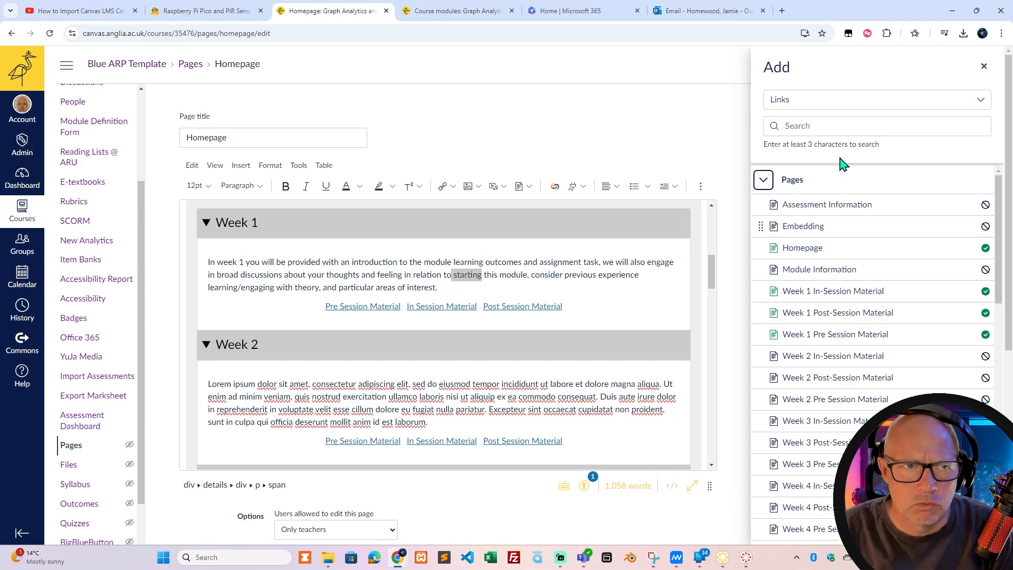
Close the course link browser and cancel editing of the Homepage.
{"action": "left_click", "coordinate": [984, 69]}
{"action": "scroll", "coordinate": [770, 409], "scroll_direction": "down", "scroll_amount": 6}
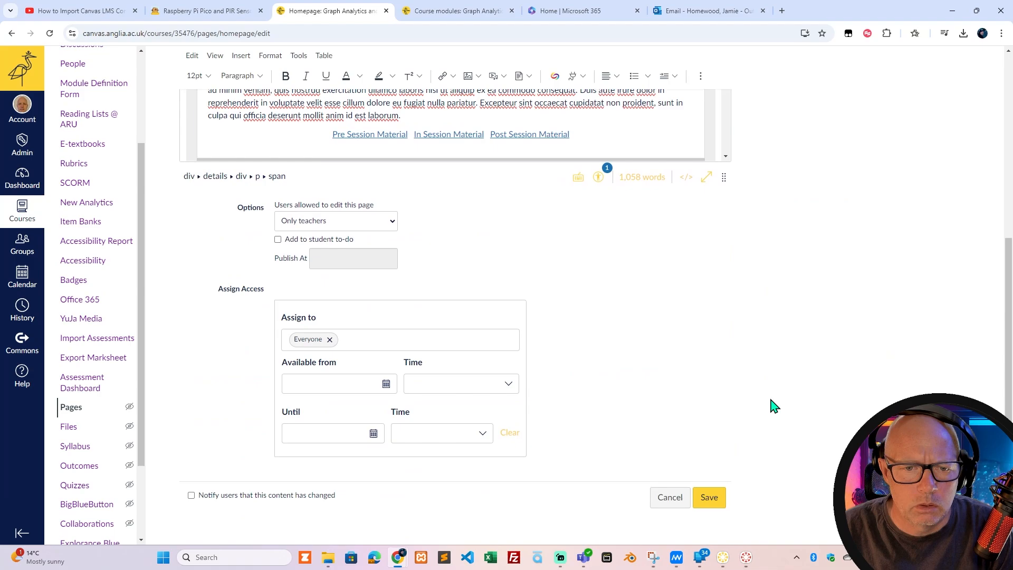
{"action": "left_click", "coordinate": [669, 493]}
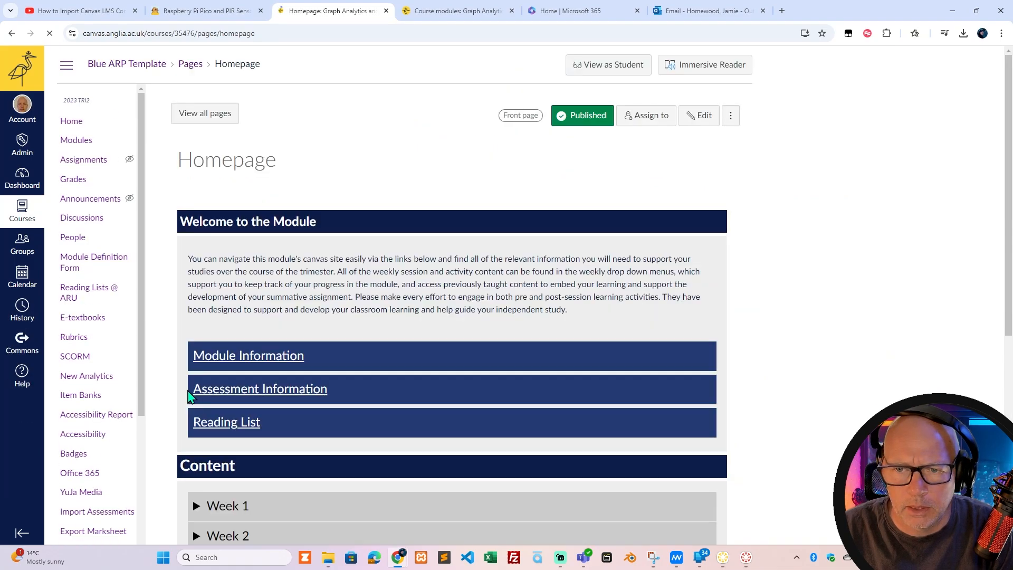
Expand Week 1 in the Homepage's Content section and open its In Session Material page.
{"action": "scroll", "coordinate": [109, 324], "scroll_direction": "down", "scroll_amount": 5}
{"action": "scroll", "coordinate": [168, 389], "scroll_direction": "down", "scroll_amount": 4}
{"action": "left_click", "coordinate": [198, 363]}
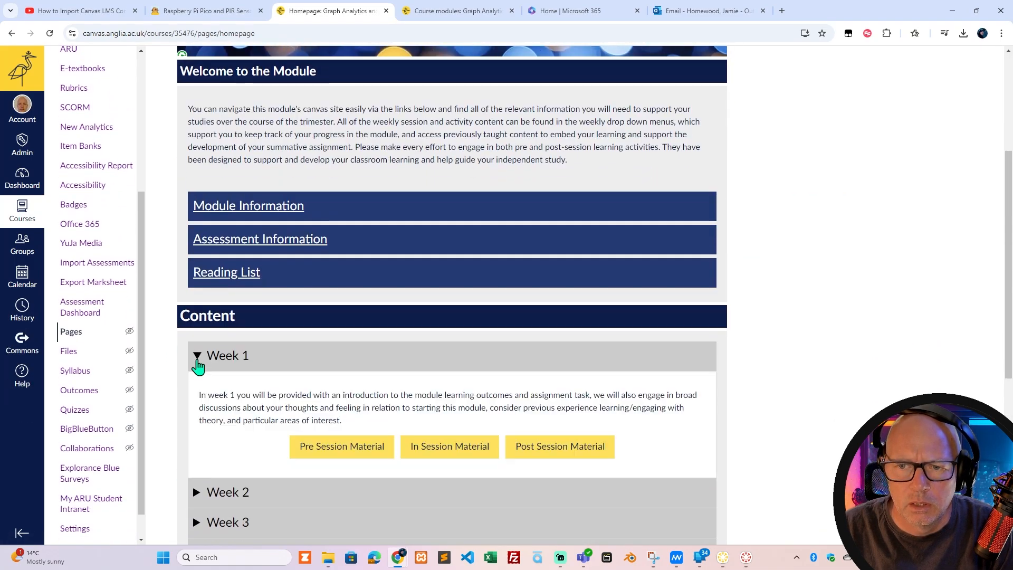
{"action": "left_click", "coordinate": [434, 456]}
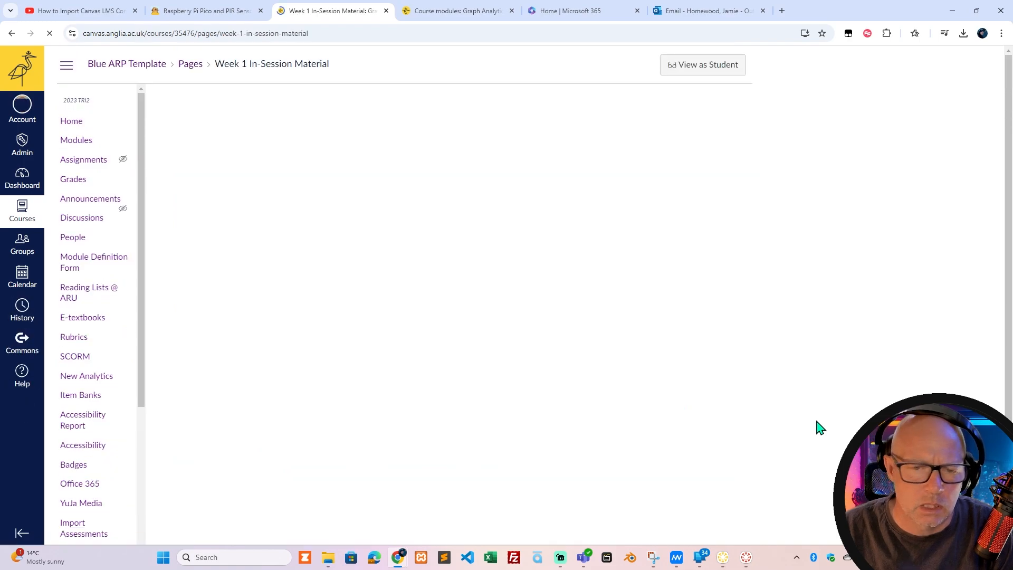
Look over the Week 1 In-Session Material page and highlight the "Lecture Slides" heading, clearing the highlight again.
{"action": "scroll", "coordinate": [785, 409], "scroll_direction": "down", "scroll_amount": 2}
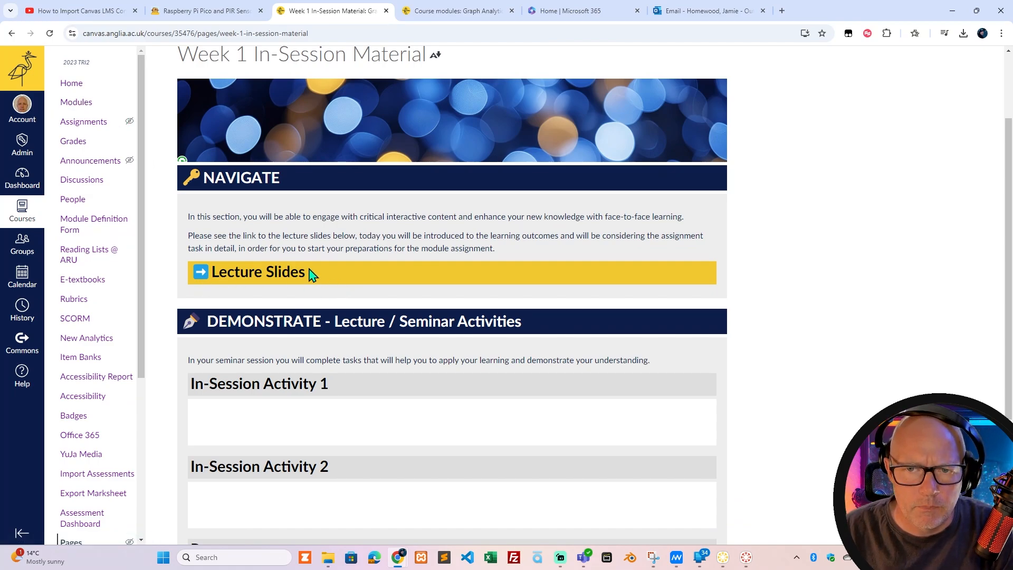
{"action": "left_click_drag", "start_coordinate": [312, 274], "coordinate": [224, 271]}
{"action": "left_click", "coordinate": [339, 278]}
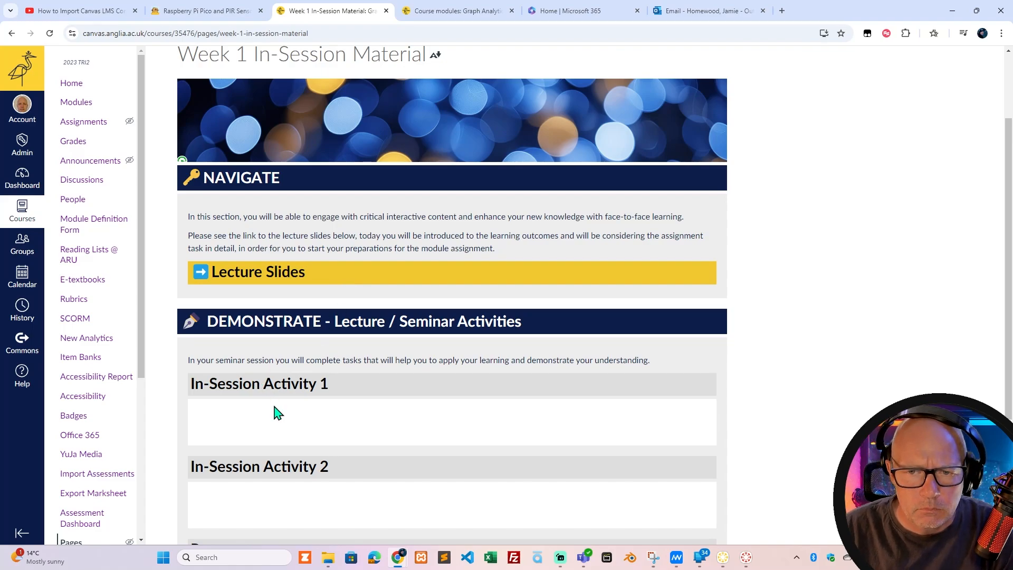
View the course as a student, expand Week 5 on the home page and look through the Modules list's requirements.
{"action": "scroll", "coordinate": [280, 416], "scroll_direction": "down", "scroll_amount": 2}
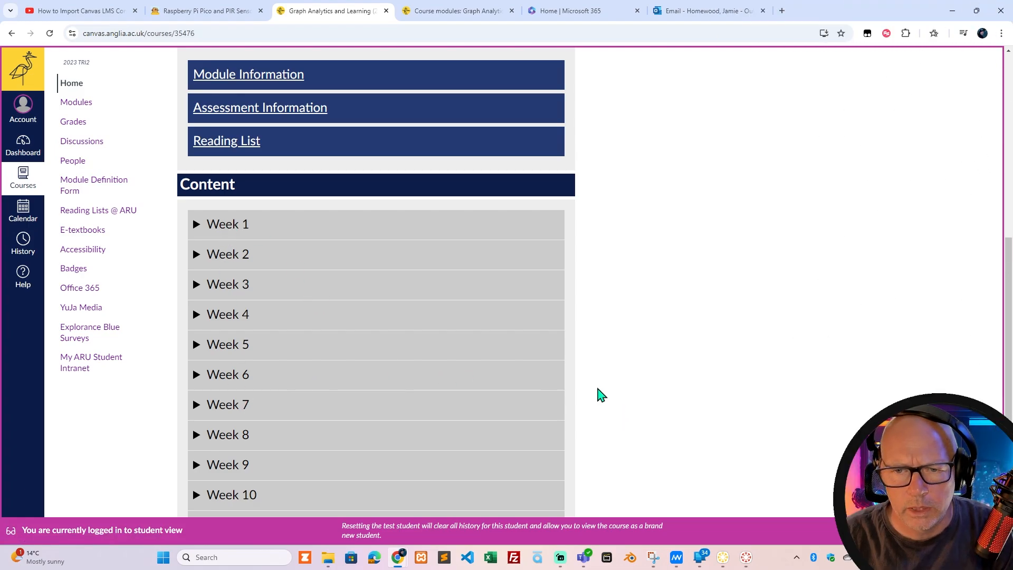
{"action": "scroll", "coordinate": [625, 385], "scroll_direction": "down", "scroll_amount": 2}
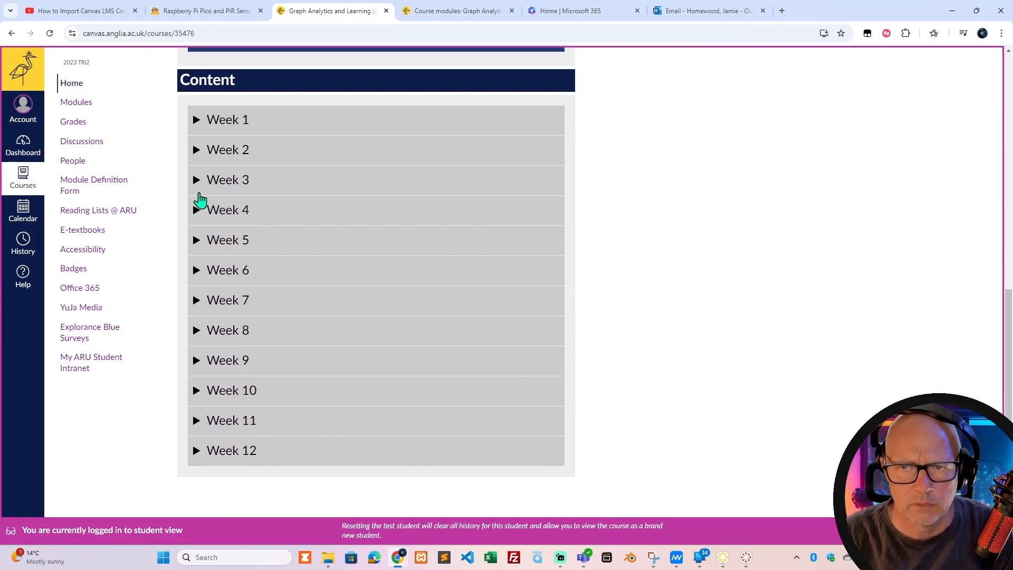
{"action": "left_click", "coordinate": [197, 242]}
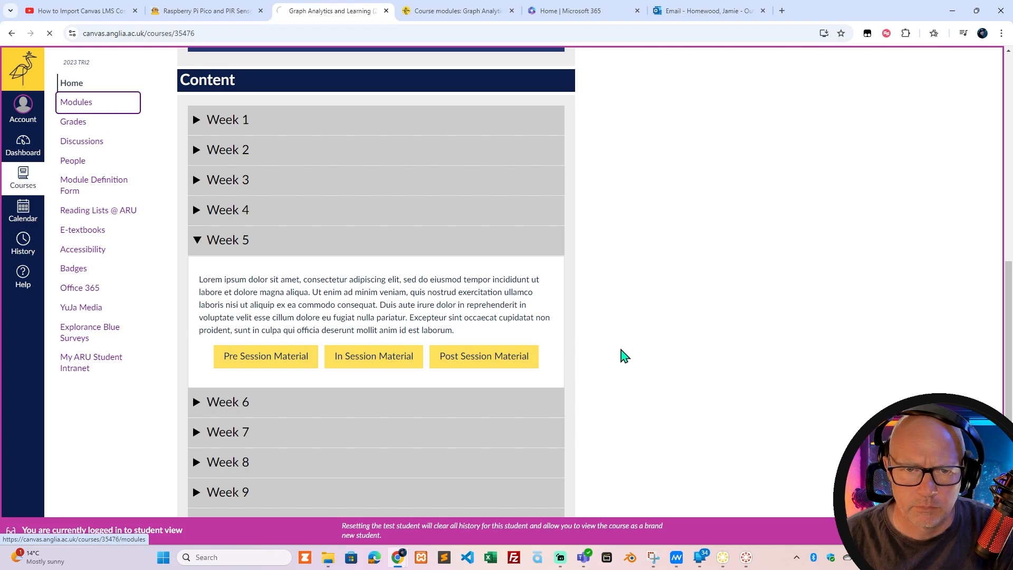
{"action": "scroll", "coordinate": [473, 361], "scroll_direction": "down", "scroll_amount": 3}
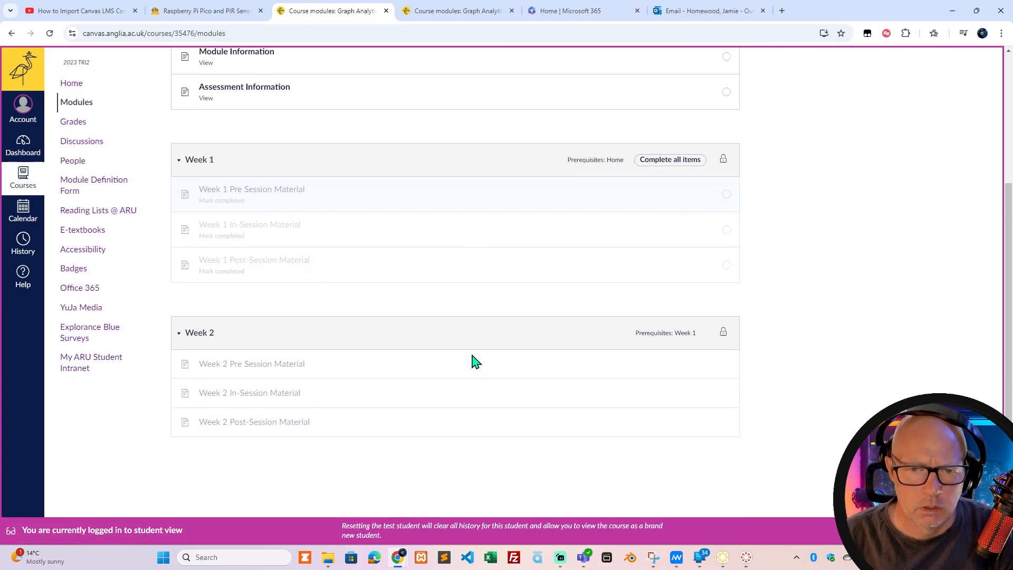
{"action": "scroll", "coordinate": [319, 285], "scroll_direction": "up", "scroll_amount": 3}
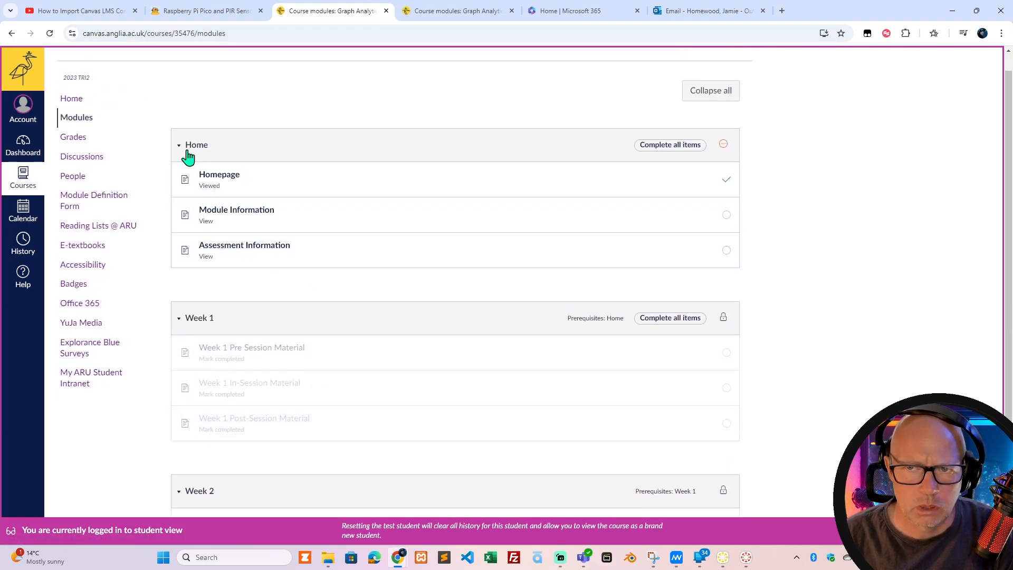
Return to the course home page in student view, expand Week 5 in the Content section and open its Pre Session Material.
{"action": "scroll", "coordinate": [222, 453], "scroll_direction": "down", "scroll_amount": 3}
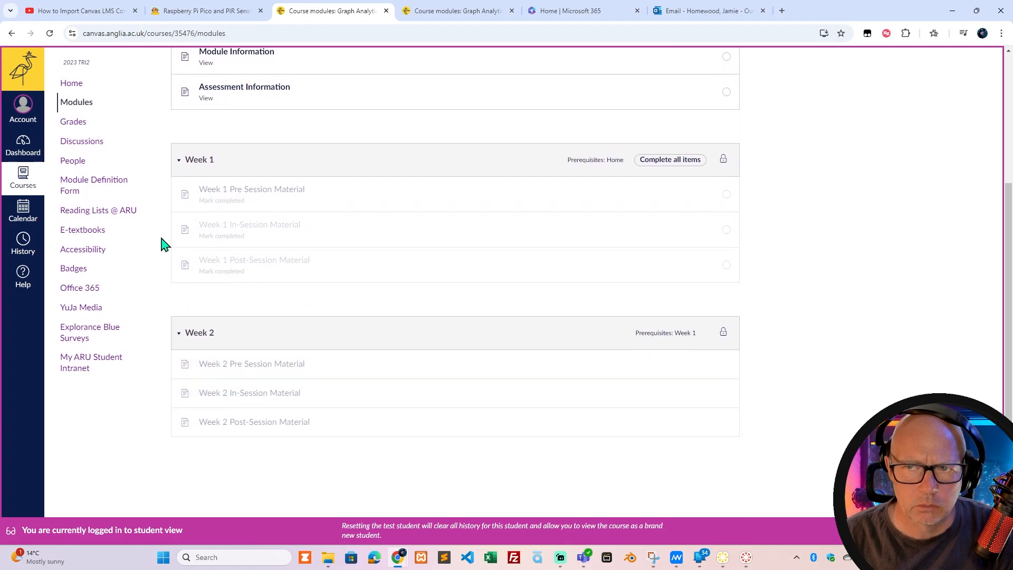
{"action": "left_click", "coordinate": [69, 84]}
{"action": "scroll", "coordinate": [215, 316], "scroll_direction": "down", "scroll_amount": 9}
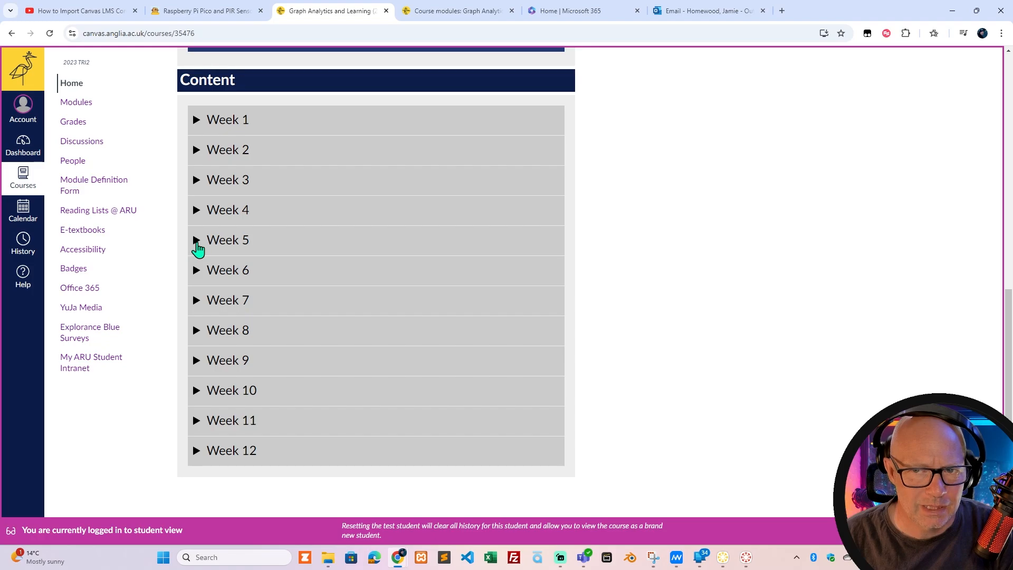
{"action": "left_click", "coordinate": [197, 241]}
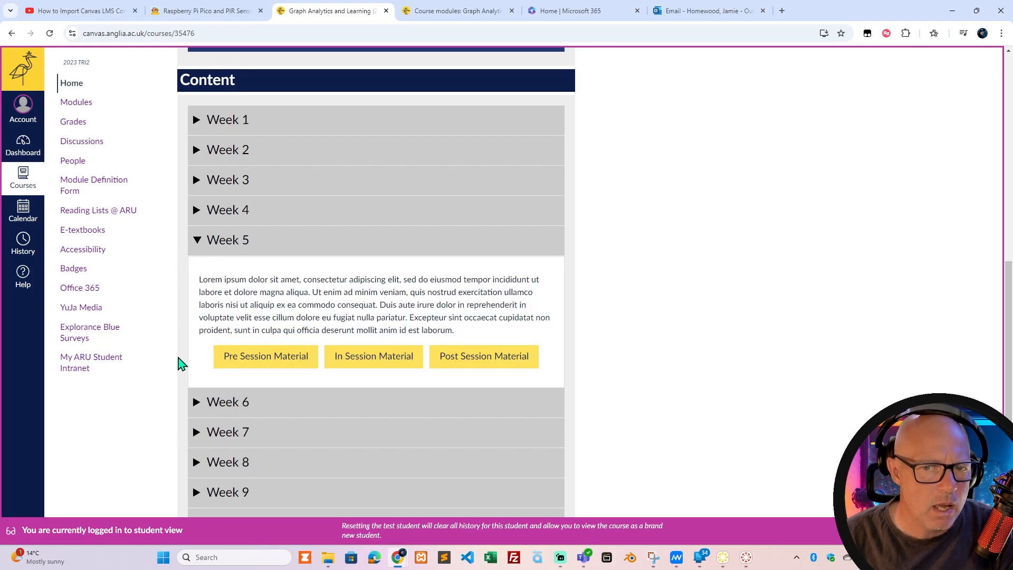
{"action": "left_click", "coordinate": [253, 357]}
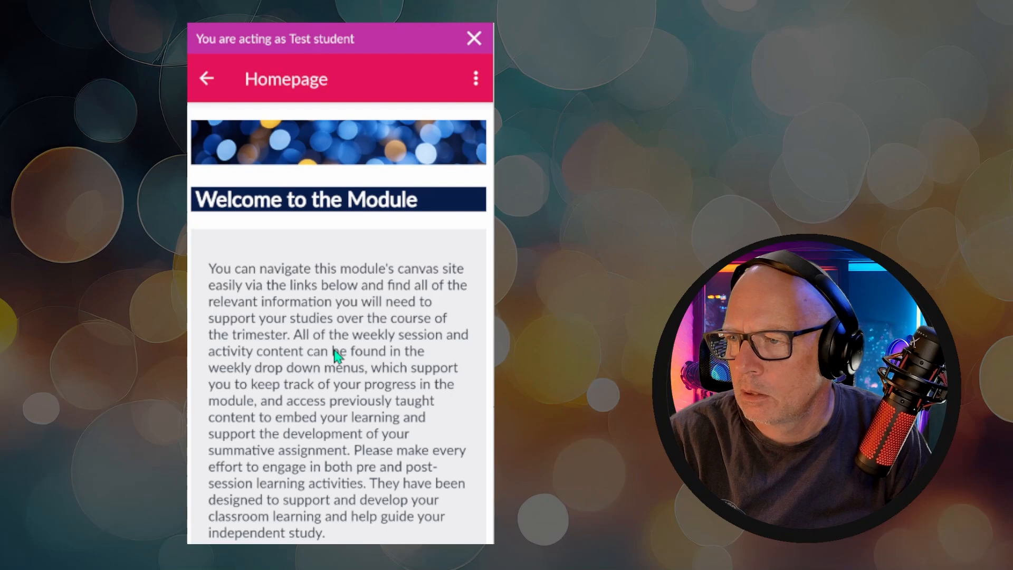
On the mobile student view's Homepage, expand Week 5 under Content and try its Pre Session Material and Post Session Material links.
{"action": "scroll", "coordinate": [340, 354], "scroll_direction": "down", "scroll_amount": 3}
{"action": "scroll", "coordinate": [339, 354], "scroll_direction": "down", "scroll_amount": 9}
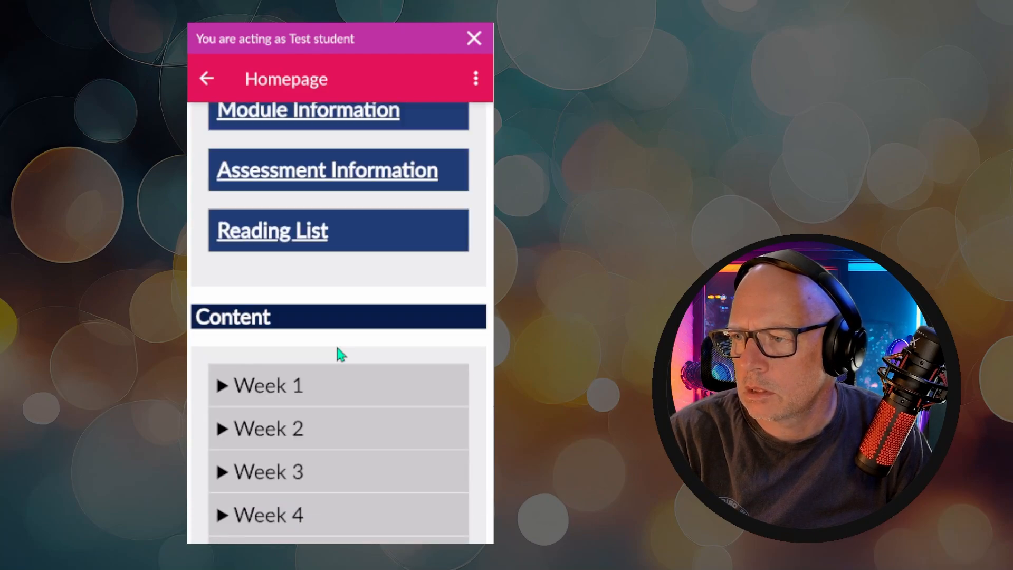
{"action": "left_click", "coordinate": [222, 393]}
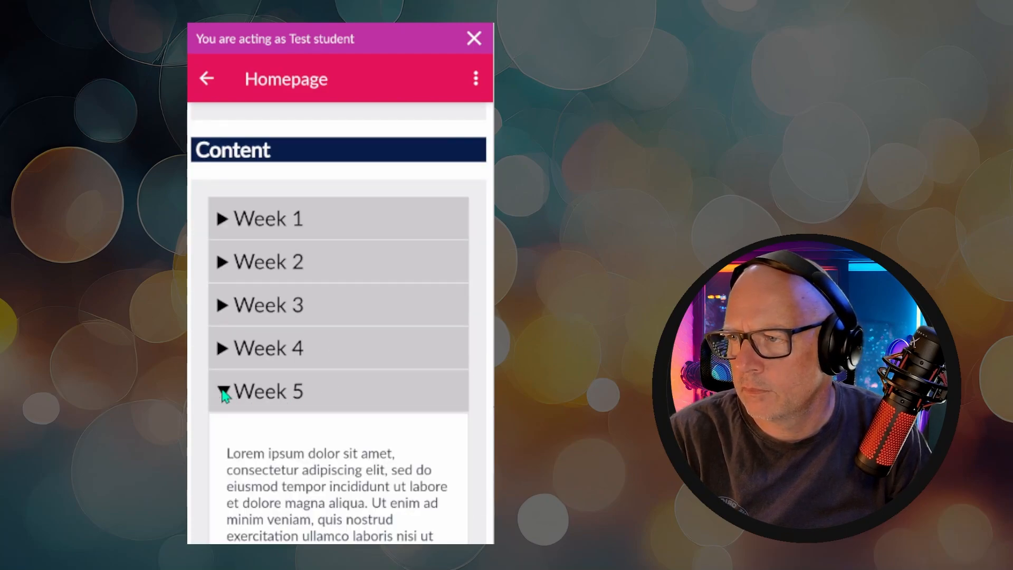
{"action": "scroll", "coordinate": [304, 468], "scroll_direction": "down", "scroll_amount": 1}
{"action": "scroll", "coordinate": [304, 469], "scroll_direction": "down", "scroll_amount": 3}
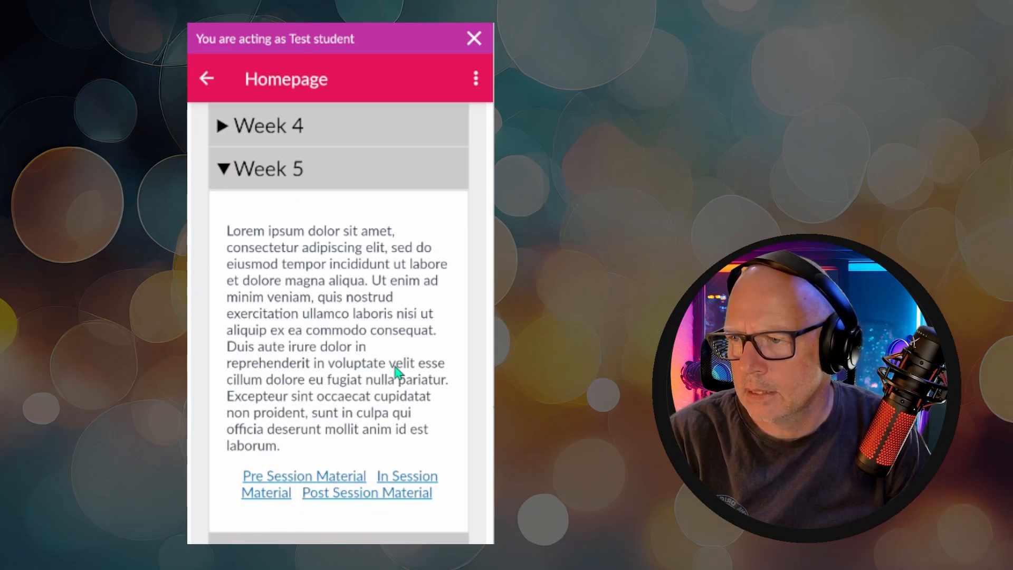
{"action": "left_click", "coordinate": [303, 477]}
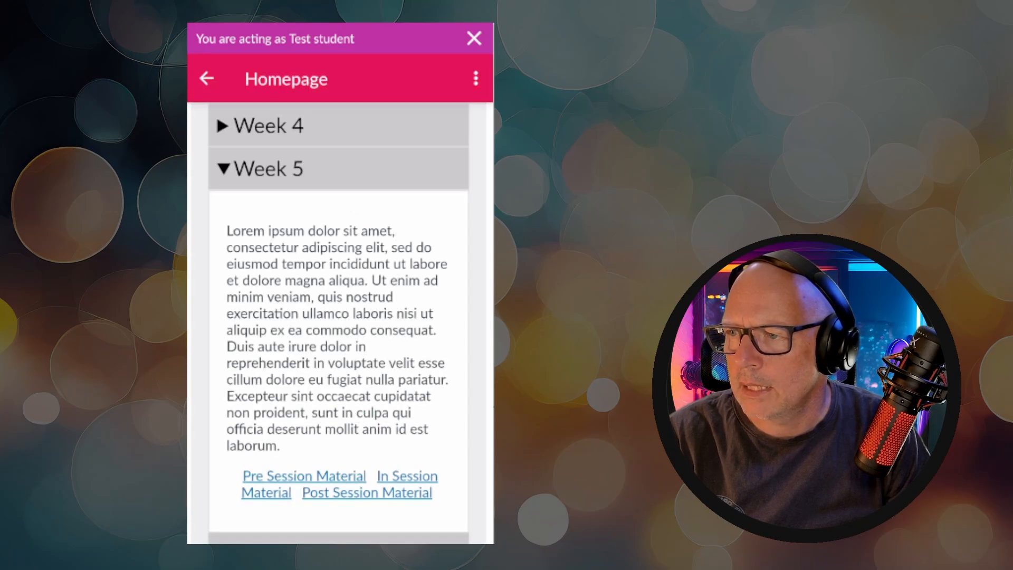
{"action": "left_click", "coordinate": [419, 493]}
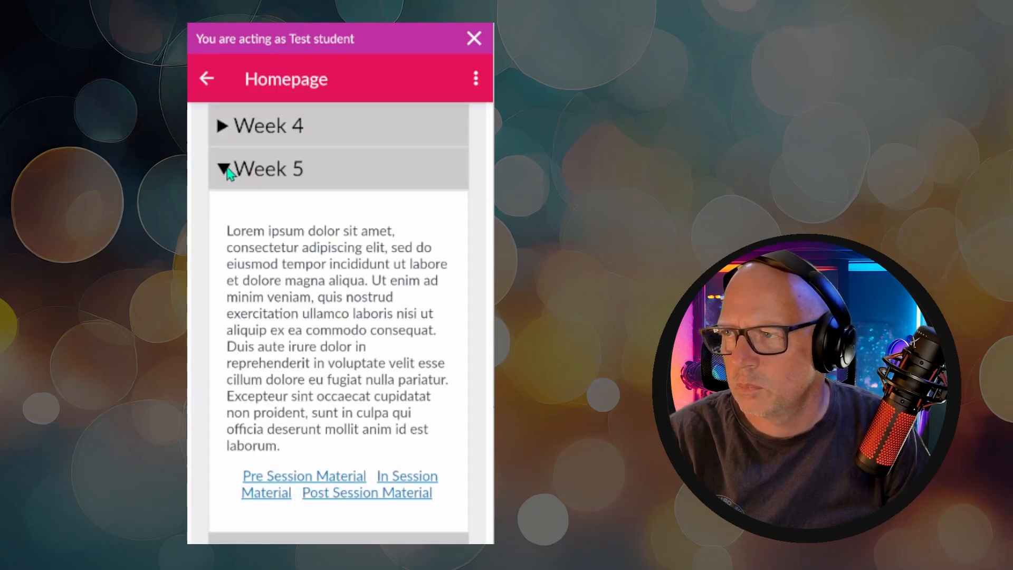
Collapse Week 5 and go back up the mobile Homepage.
{"action": "left_click", "coordinate": [231, 169]}
{"action": "scroll", "coordinate": [307, 298], "scroll_direction": "up", "scroll_amount": 7}
{"action": "scroll", "coordinate": [308, 303], "scroll_direction": "up", "scroll_amount": 6}
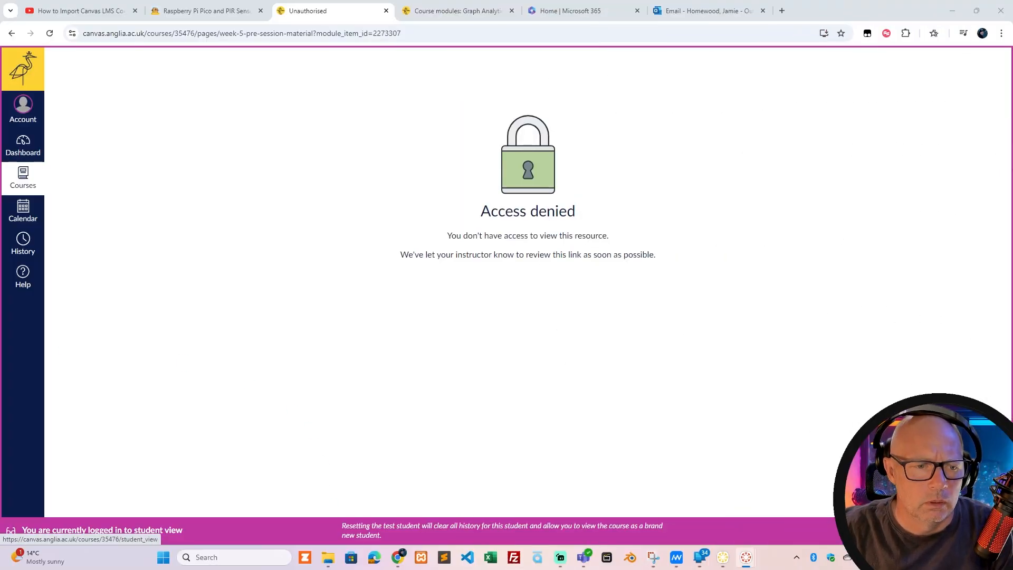
Leave student view and expand Week 7 in the Content section of the Blue ARP Template home page.
{"action": "left_click", "coordinate": [964, 530]}
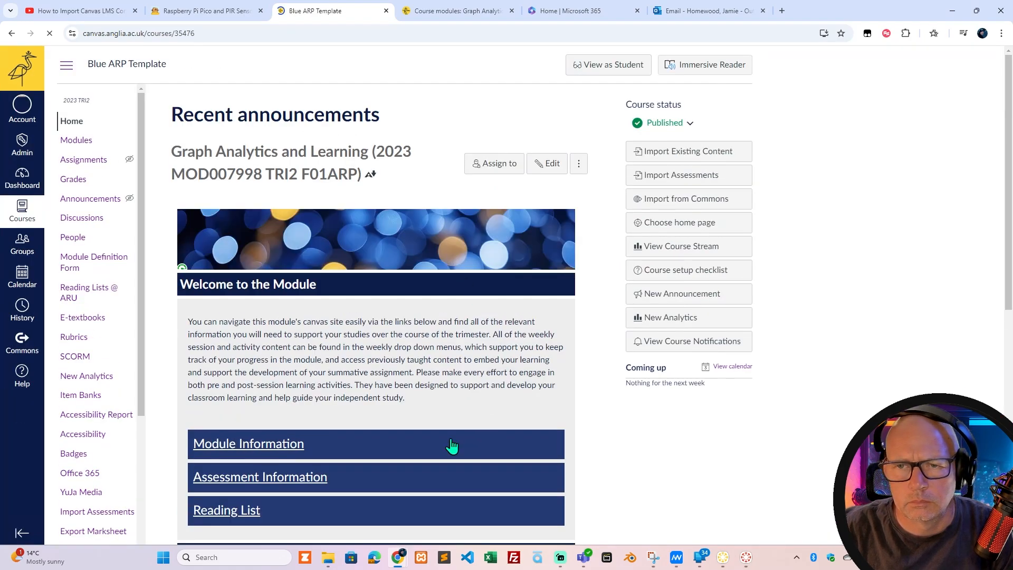
{"action": "scroll", "coordinate": [158, 282], "scroll_direction": "down", "scroll_amount": 8}
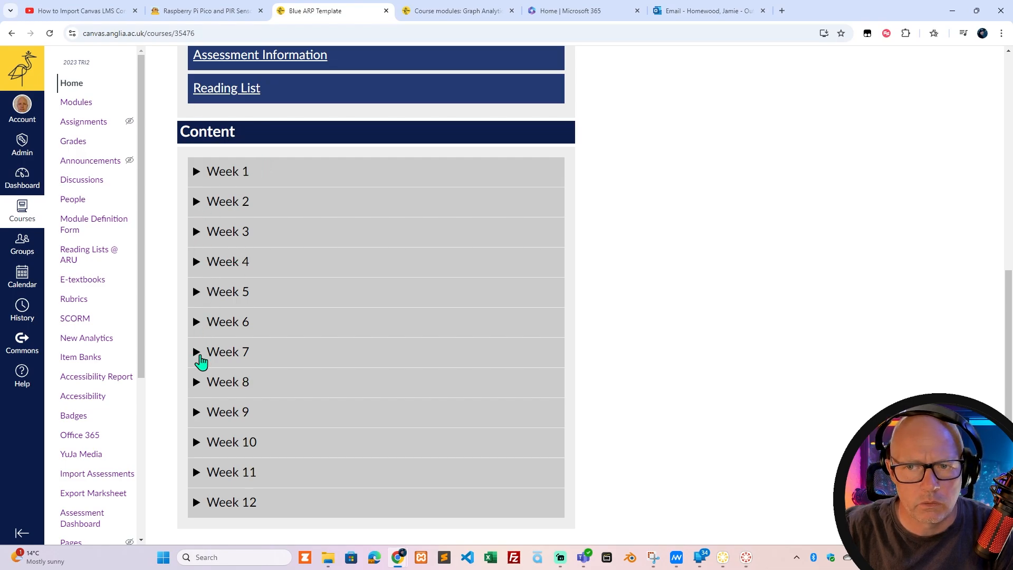
{"action": "left_click", "coordinate": [195, 352]}
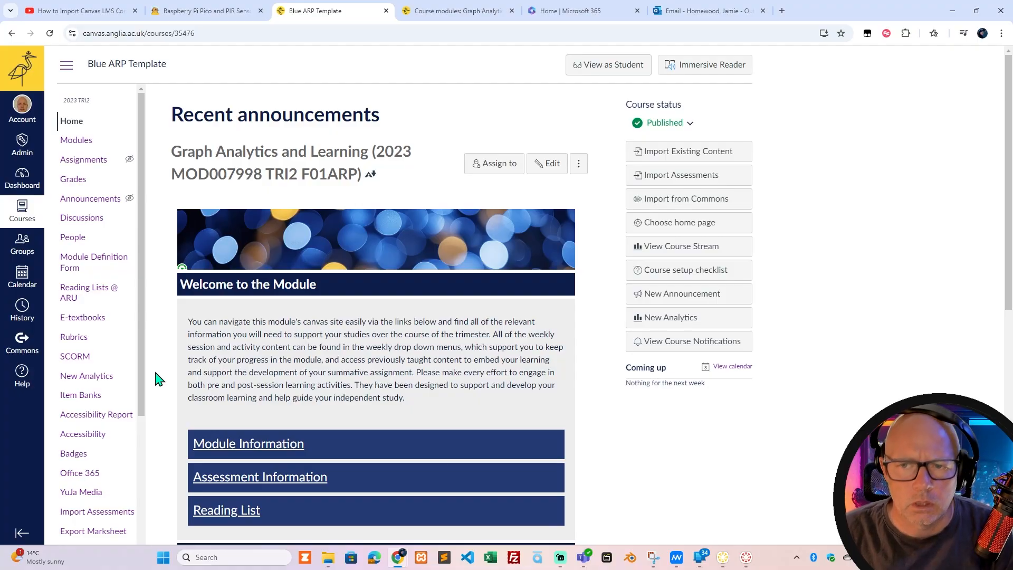
{"action": "scroll", "coordinate": [159, 378], "scroll_direction": "down", "scroll_amount": 4}
{"action": "scroll", "coordinate": [159, 375], "scroll_direction": "down", "scroll_amount": 5}
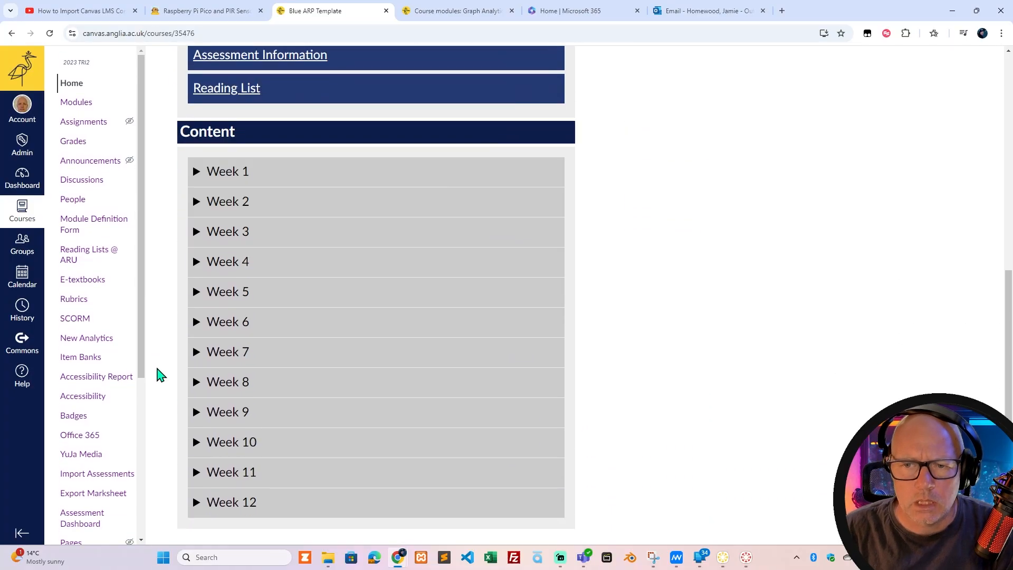
{"action": "scroll", "coordinate": [158, 372], "scroll_direction": "up", "scroll_amount": 1}
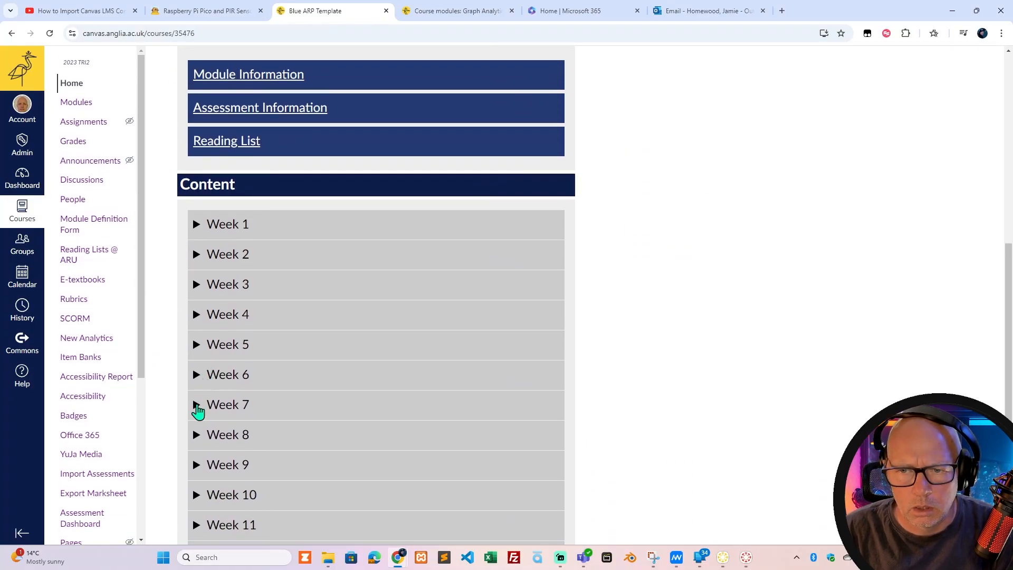
{"action": "left_click", "coordinate": [197, 410]}
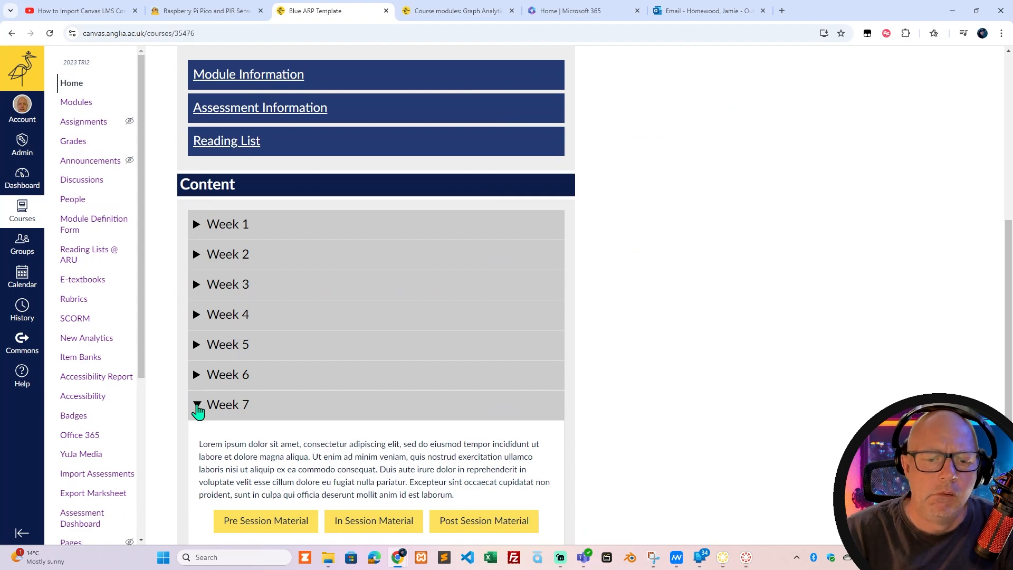